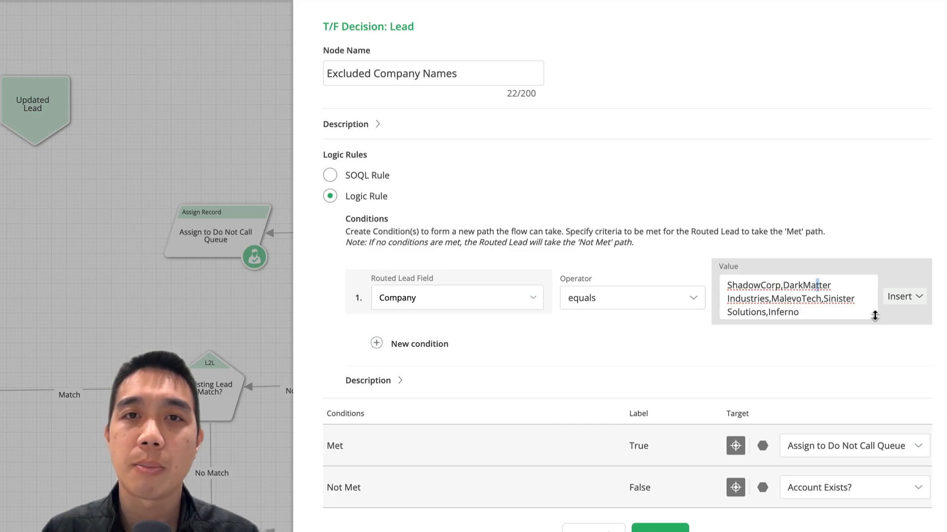
- Enlarge the Company condition's value box to examine the full list of excluded company names, and close the decision node
{"action": "left_click_drag", "start_coordinate": [875, 316], "coordinate": [875, 530]}
{"action": "scroll", "coordinate": [798, 309], "scroll_direction": "down", "scroll_amount": 5}
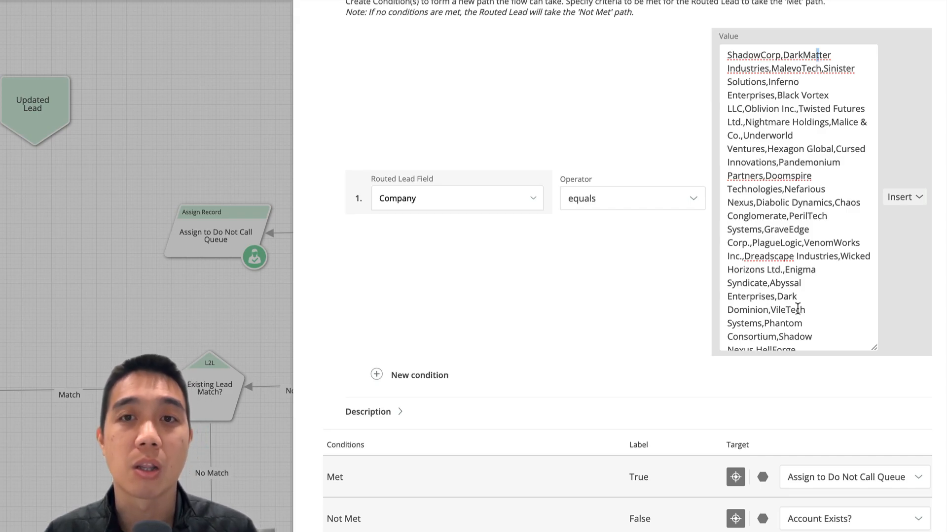
{"action": "scroll", "coordinate": [788, 290], "scroll_direction": "down", "scroll_amount": 1}
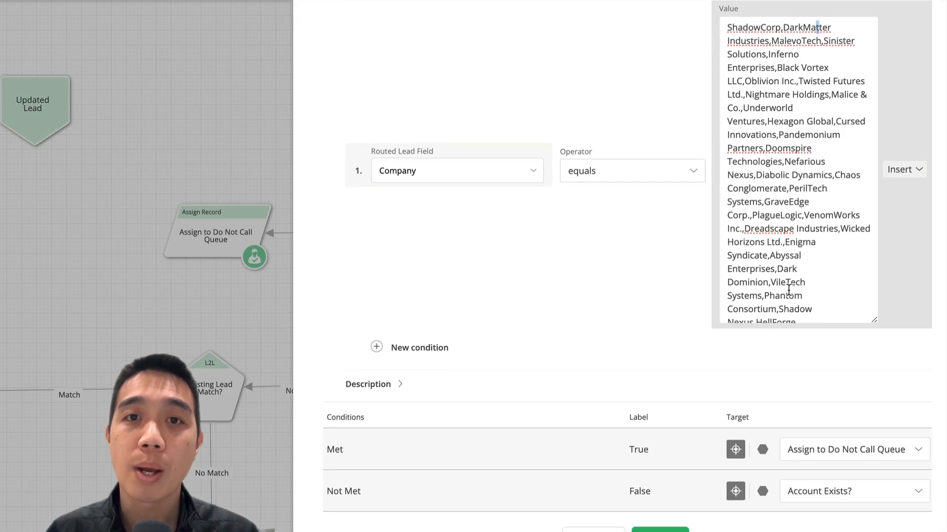
{"action": "left_click", "coordinate": [646, 530]}
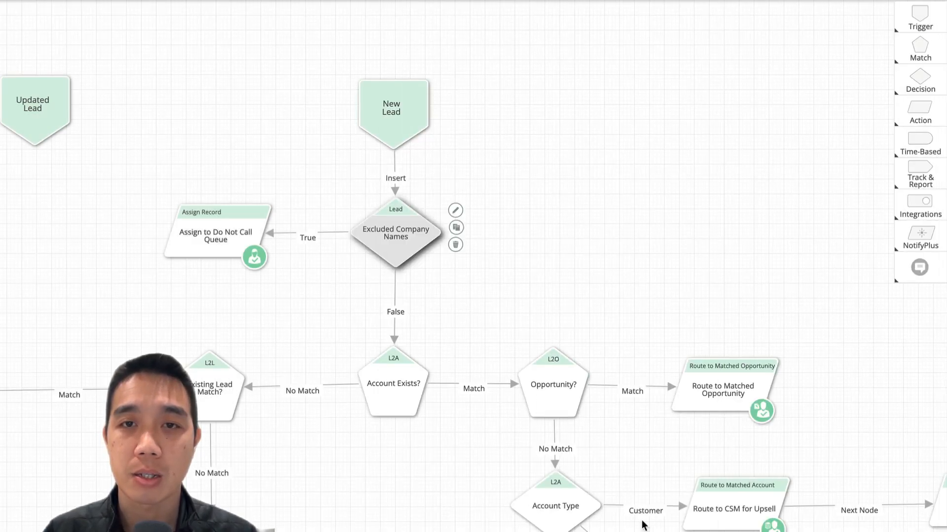
{"action": "left_click", "coordinate": [501, 300]}
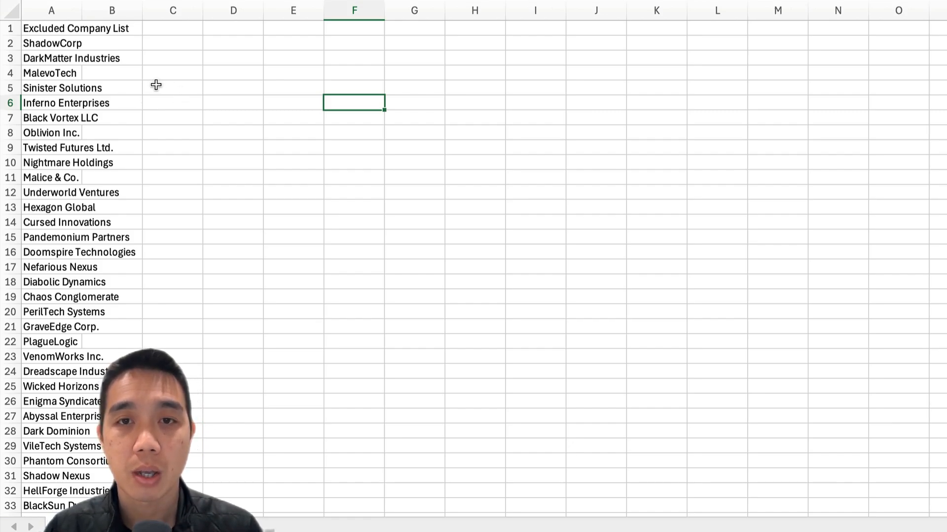
- Widen column A of the excluded company list spreadsheet to fit the company names
{"action": "left_click_drag", "start_coordinate": [82, 11], "coordinate": [145, 10]}
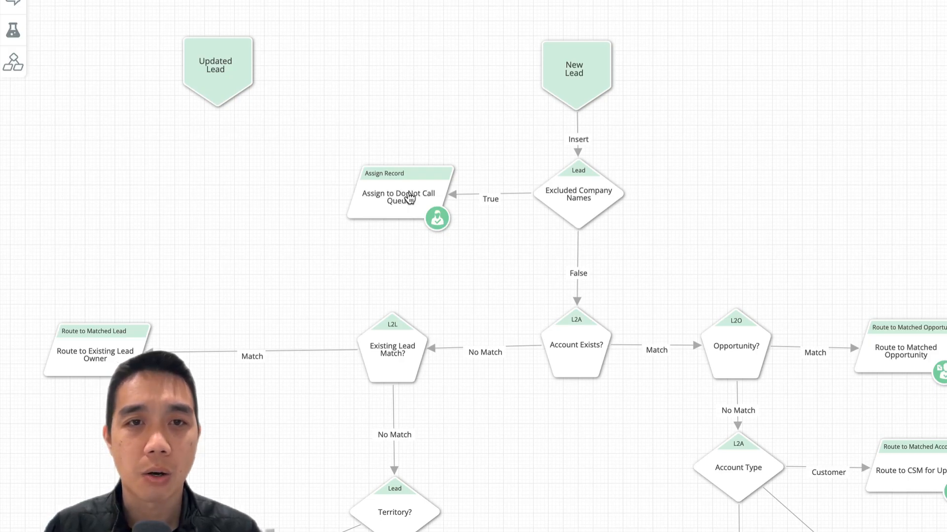
- In LeanData, look up the Assign to Do Not Call Queue node's assigned queue and select its ID for copying
{"action": "left_click", "coordinate": [409, 197]}
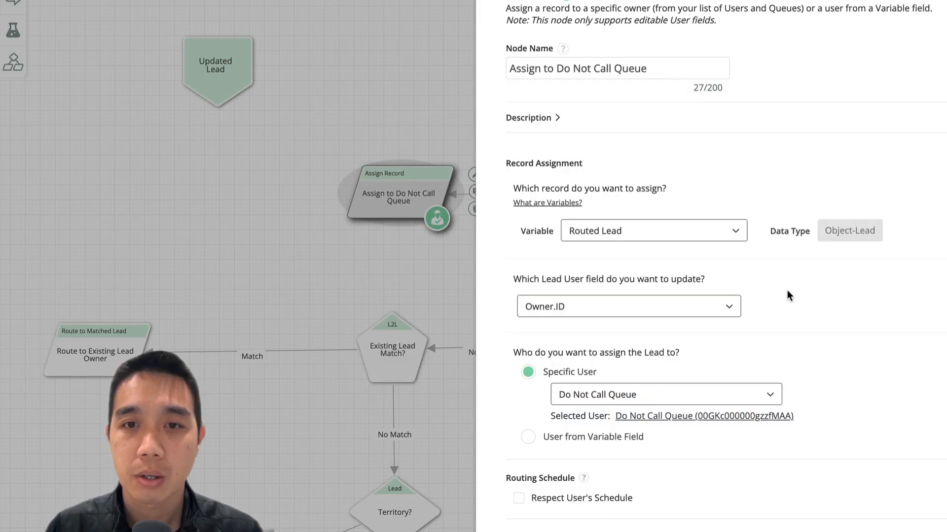
{"action": "scroll", "coordinate": [839, 324], "scroll_direction": "down", "scroll_amount": 1}
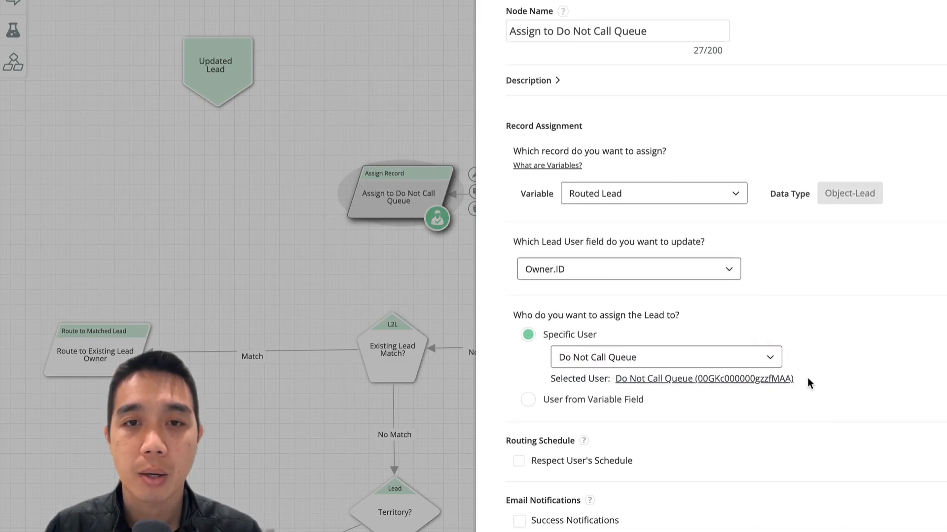
{"action": "left_click_drag", "start_coordinate": [792, 379], "coordinate": [696, 382]}
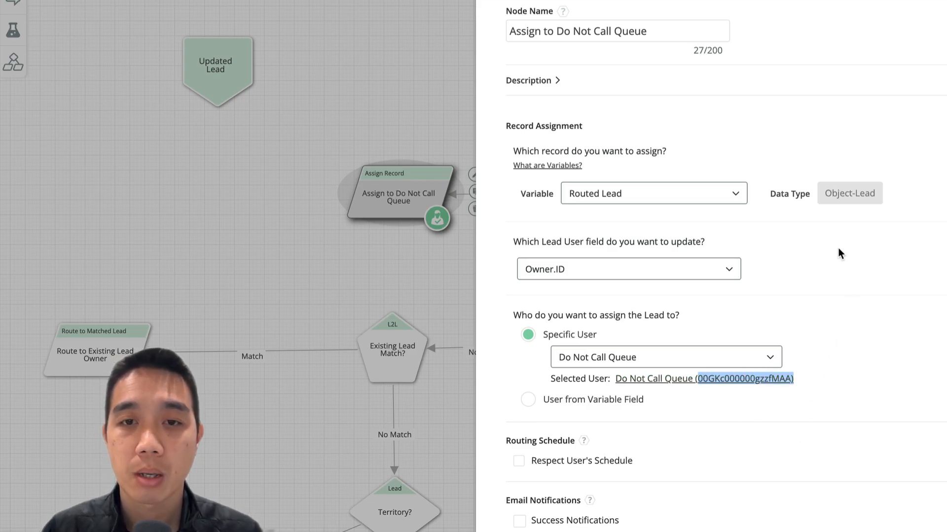
- In the excluded company list spreadsheet, add the column header "Owner" in cell B1
{"action": "left_click", "coordinate": [413, 99]}
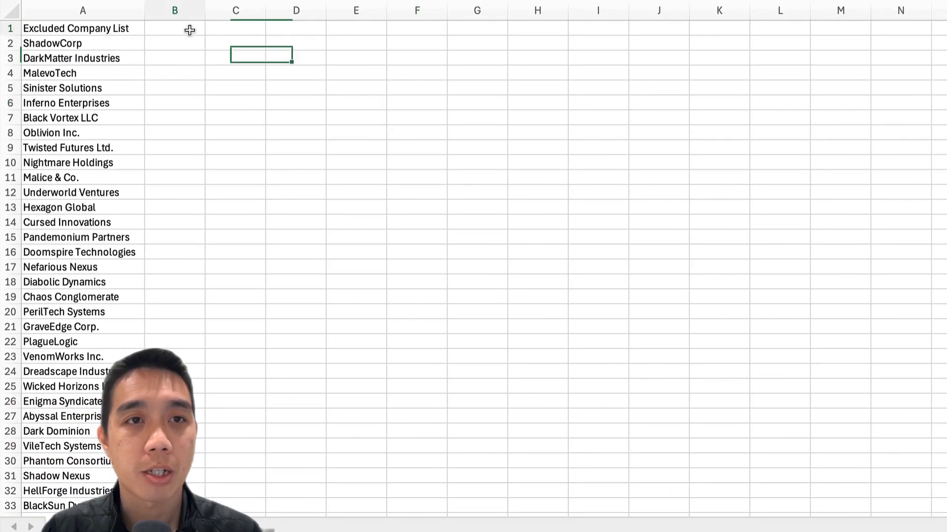
{"action": "left_click", "coordinate": [190, 30]}
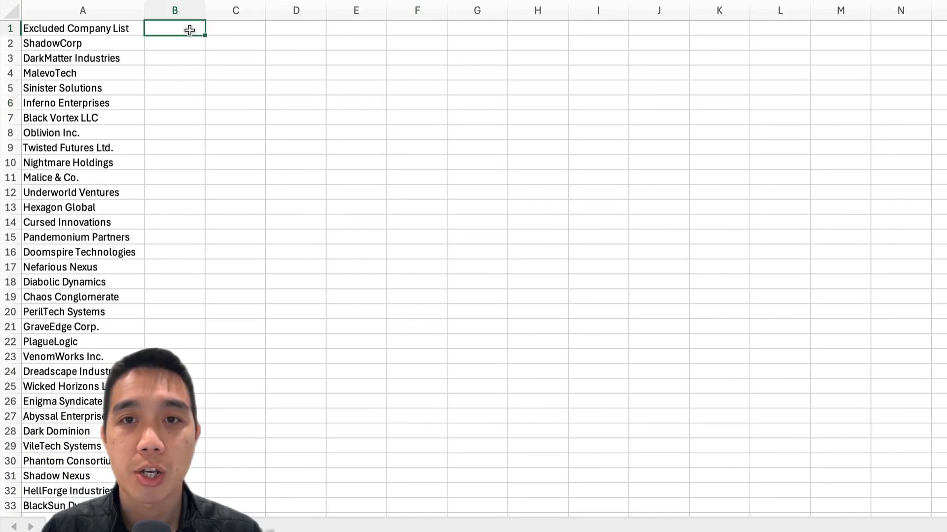
{"action": "type", "text": "Owner"}
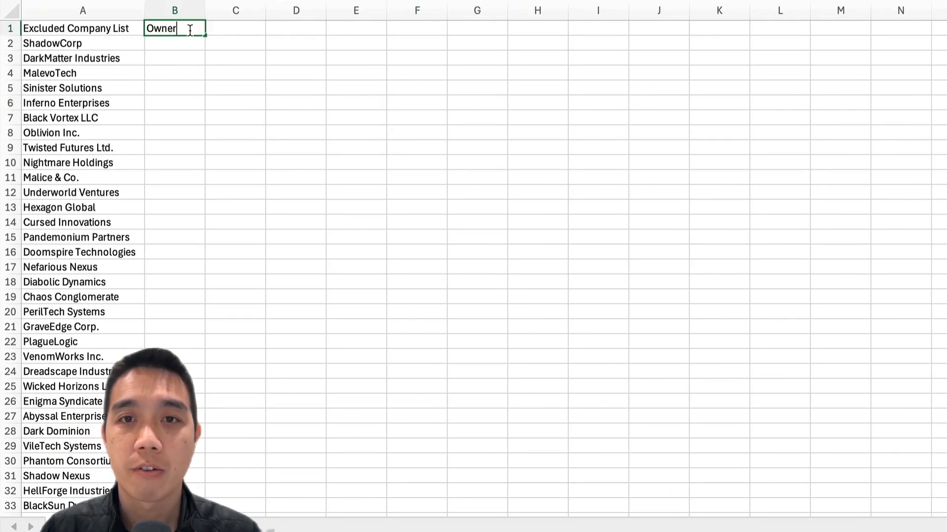
{"action": "key", "text": "Return"}
- Paste the Do Not Call Queue reference into cell B2 and trim it to the bare queue ID without name or parentheses
{"action": "type", "text": "Do Not Call Queue (00G5c000000gzzfMAA)"}
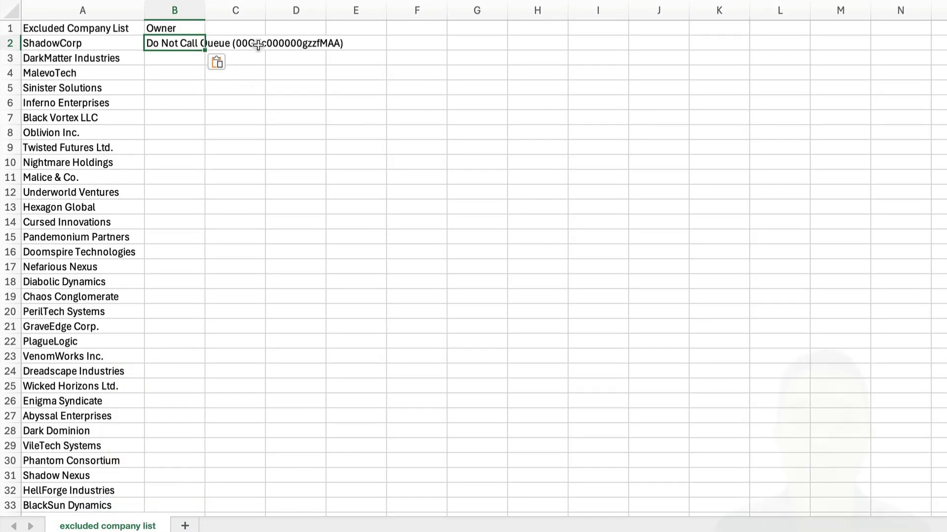
{"action": "left_click_drag", "start_coordinate": [226, 1], "coordinate": [160, 1]}
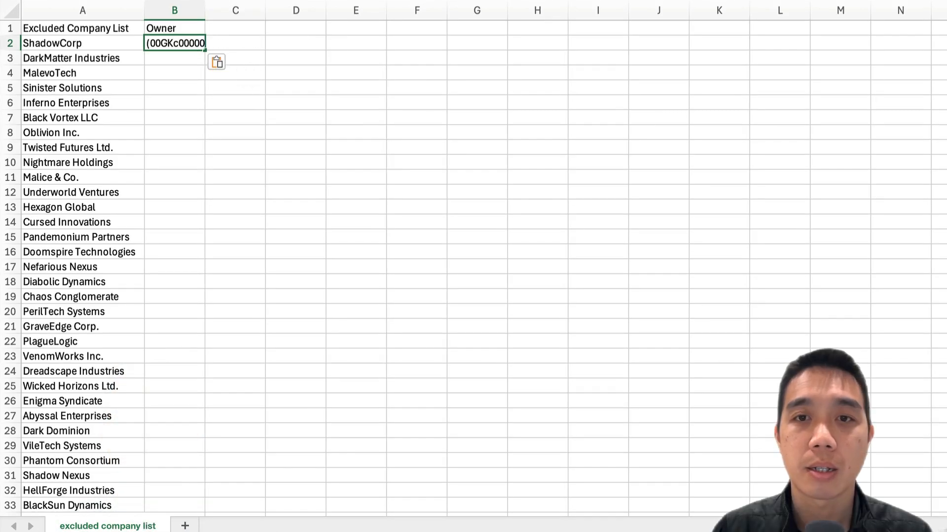
{"action": "key", "text": "BackSpace"}
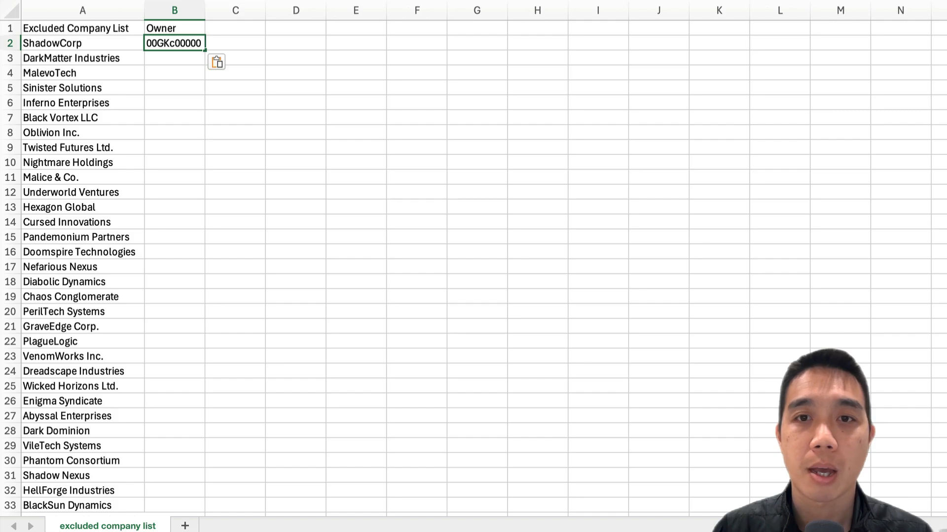
{"action": "left_click", "coordinate": [287, 1]}
{"action": "key", "text": "BackSpace"}
{"action": "left_click", "coordinate": [302, 97]}
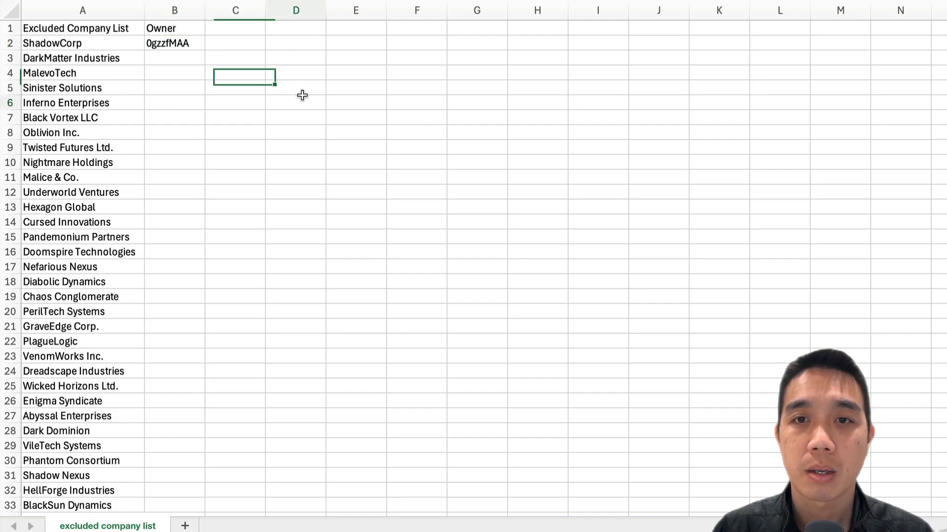
- Copy the queue ID from B2 into B3 and fill it down the Owner column for every listed company
{"action": "left_click", "coordinate": [188, 46]}
{"action": "key", "text": "ctrl+c"}
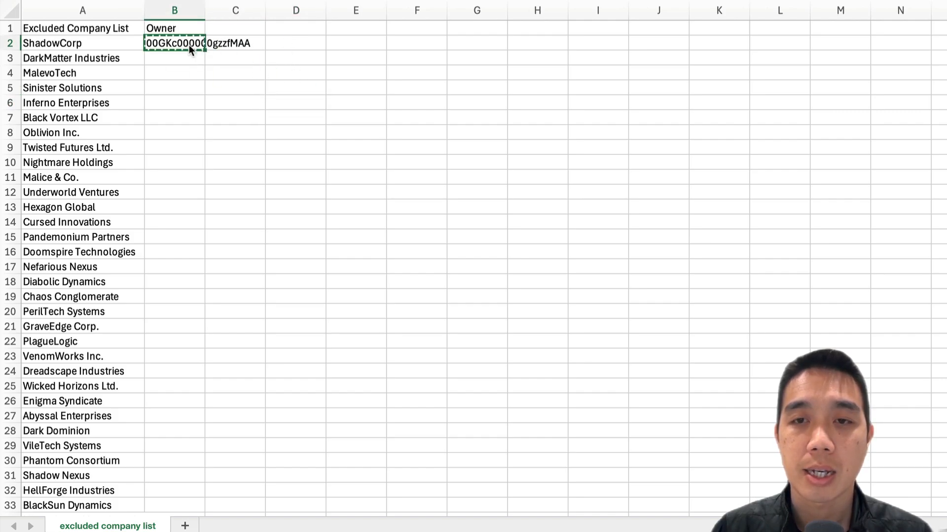
{"action": "key", "text": "Down"}
{"action": "key", "text": "ctrl+v"}
{"action": "key", "text": "Up"}
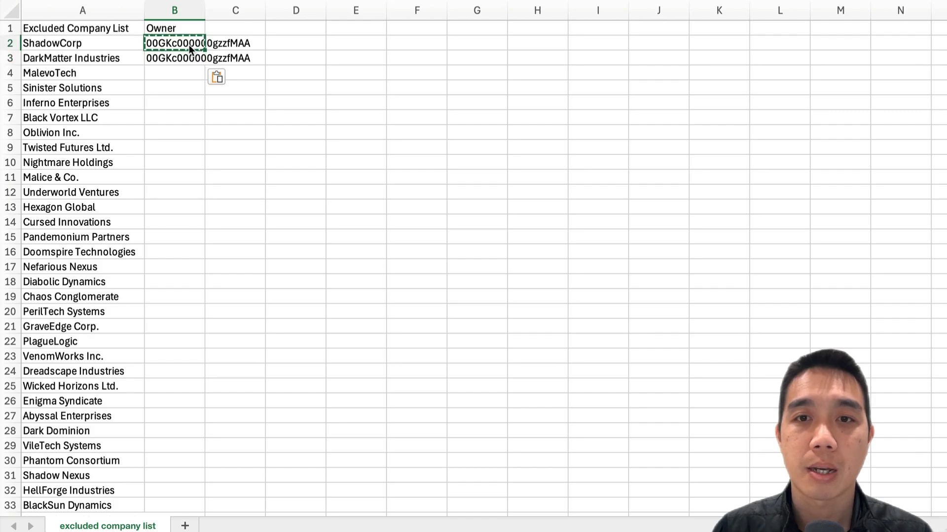
{"action": "key", "text": "shift+Down"}
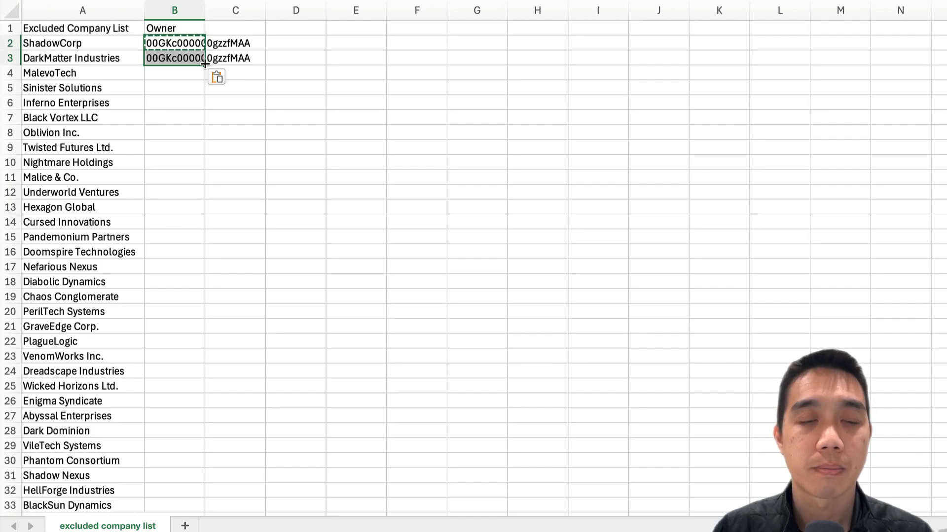
{"action": "double_click", "coordinate": [204, 64]}
{"action": "left_click", "coordinate": [288, 102]}
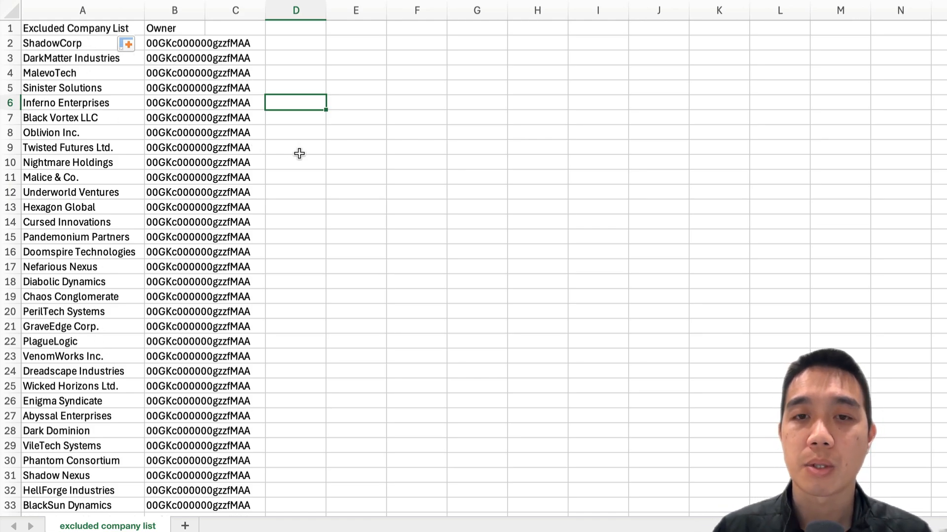
- Switch to LeanData's Data Table Management under Routing and start creating a new data table
{"action": "left_click", "coordinate": [242, 162]}
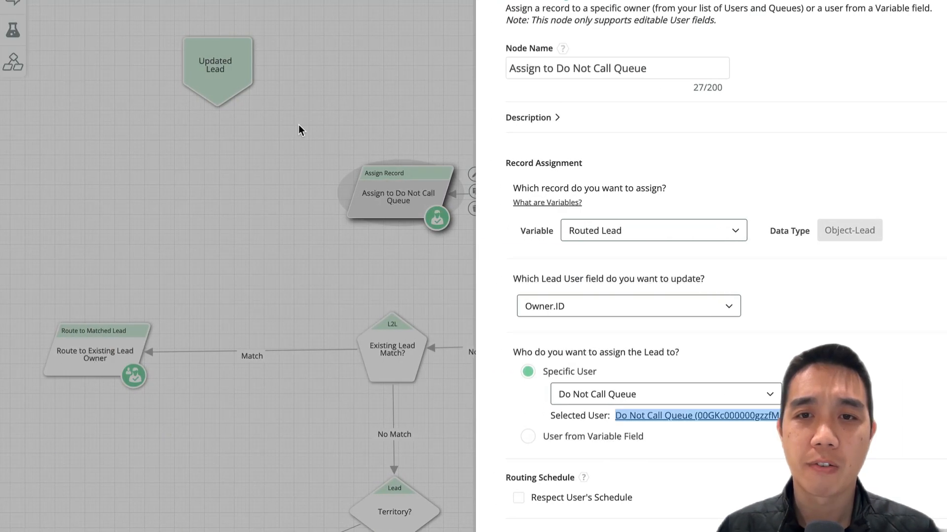
{"action": "left_click", "coordinate": [315, 111]}
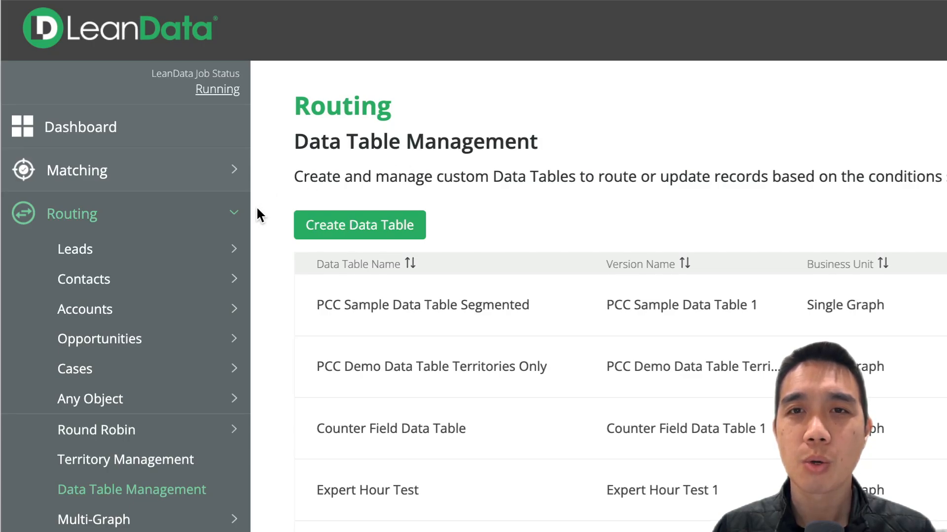
{"action": "left_click", "coordinate": [222, 220]}
{"action": "left_click", "coordinate": [222, 219]}
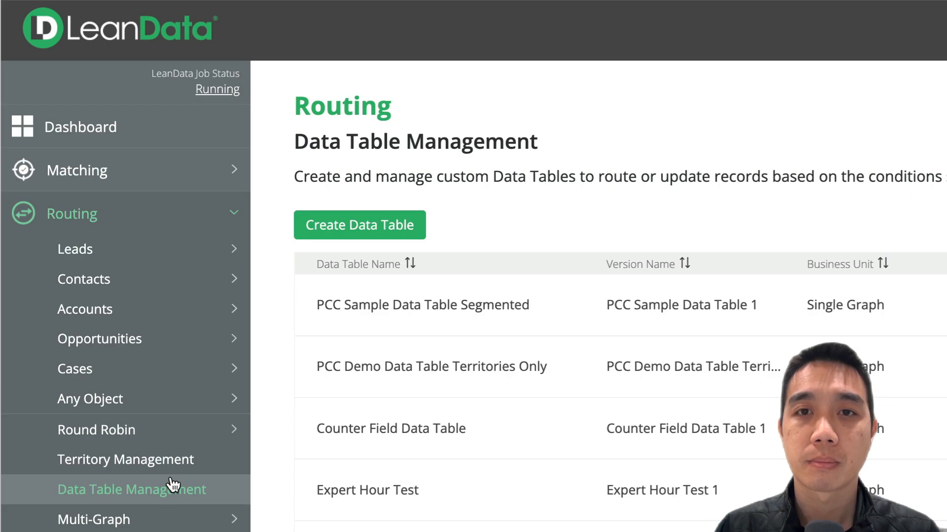
{"action": "left_click", "coordinate": [302, 224]}
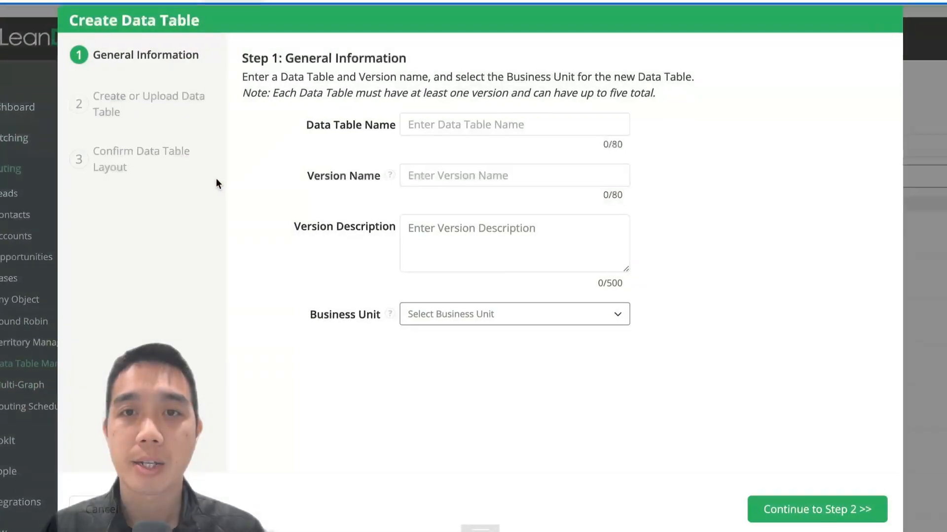
- Name the data table "Excluded Companies List" and its version "Excluded Companies List 1"
{"action": "left_click", "coordinate": [439, 125]}
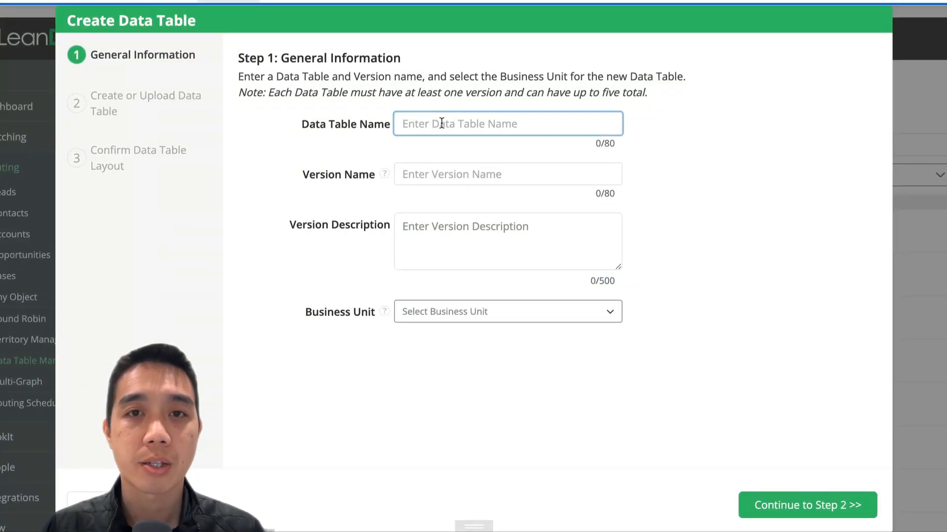
{"action": "type", "text": "Excluded Co"}
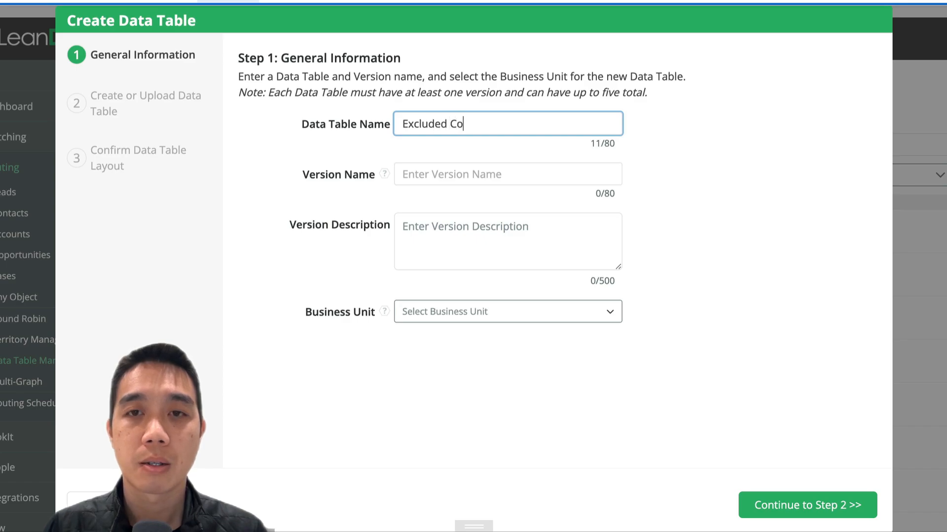
{"action": "type", "text": "mpanies List"}
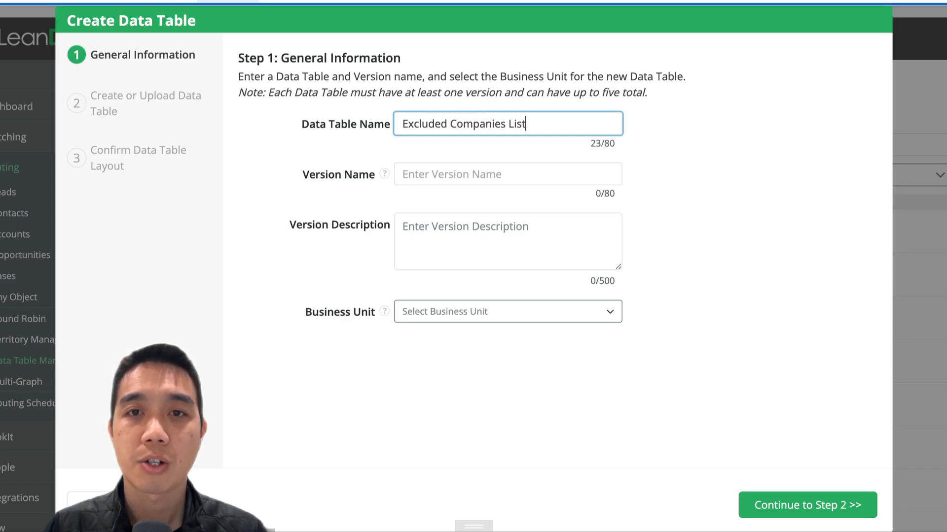
{"action": "key", "text": "ctrl+a"}
{"action": "key", "text": "ctrl+c"}
{"action": "key", "text": "Tab"}
{"action": "key", "text": "ctrl+v"}
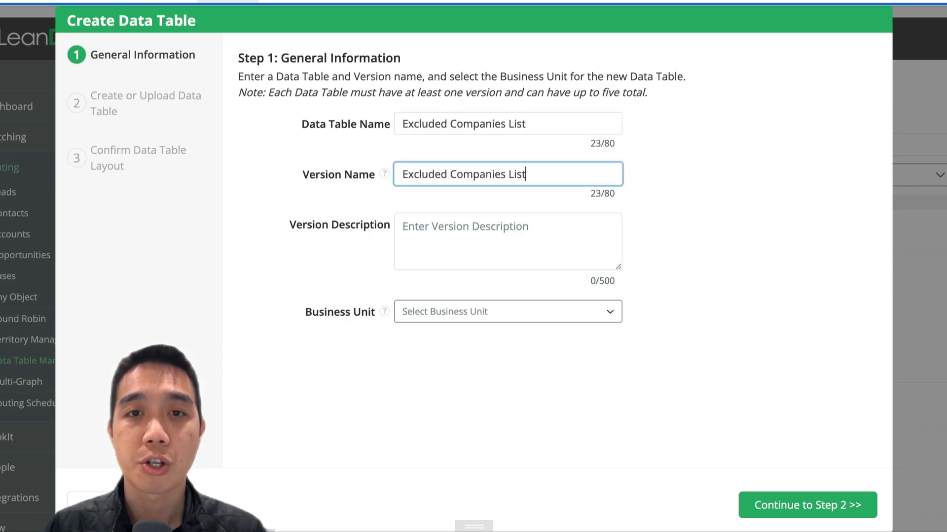
{"action": "type", "text": "1"}
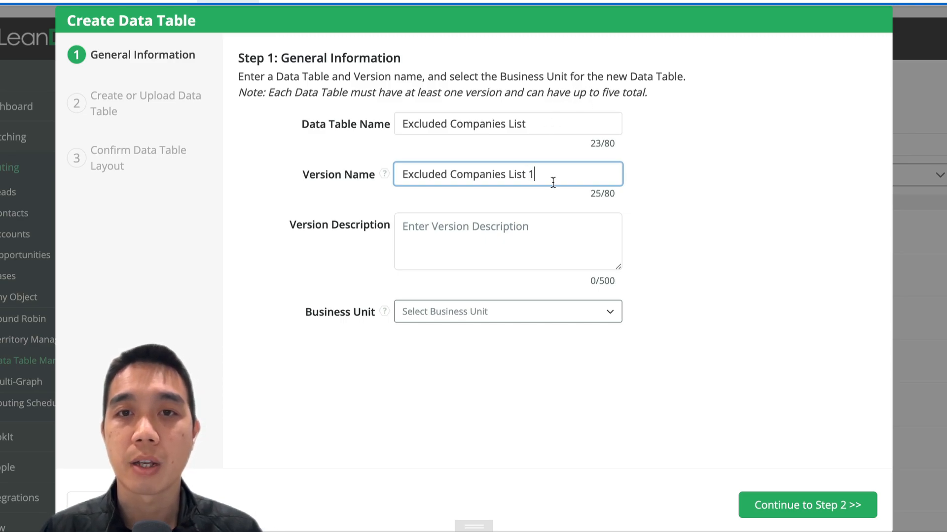
- Set the data table's business unit to Single Graph and continue to the create or upload stage
{"action": "left_click", "coordinate": [594, 311]}
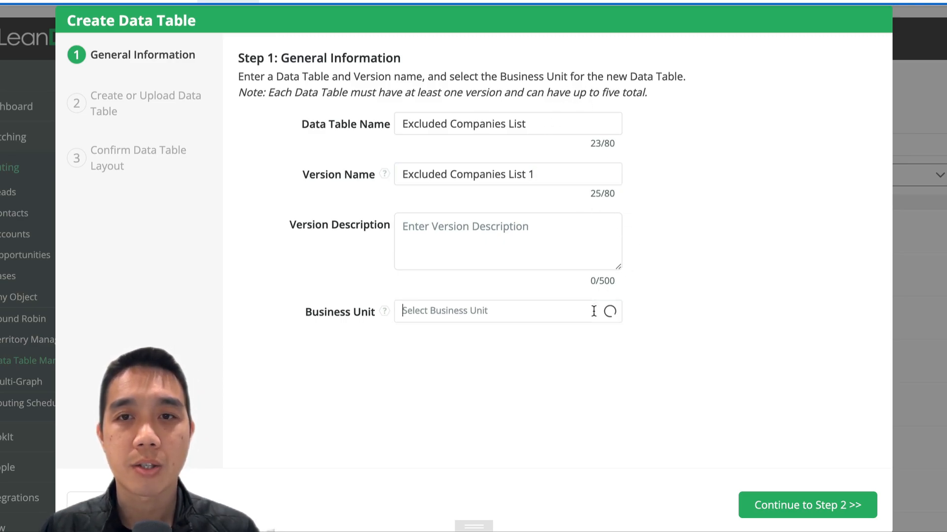
{"action": "left_click", "coordinate": [498, 336]}
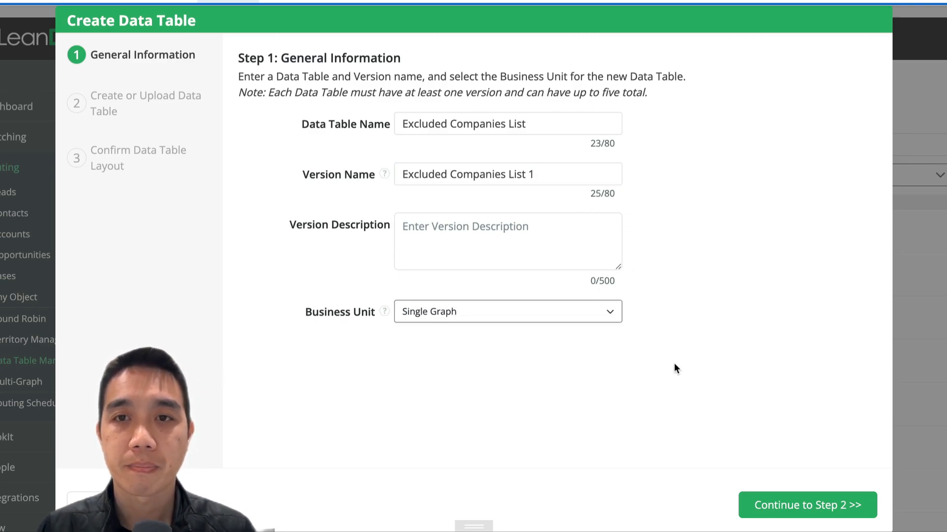
{"action": "left_click", "coordinate": [775, 507]}
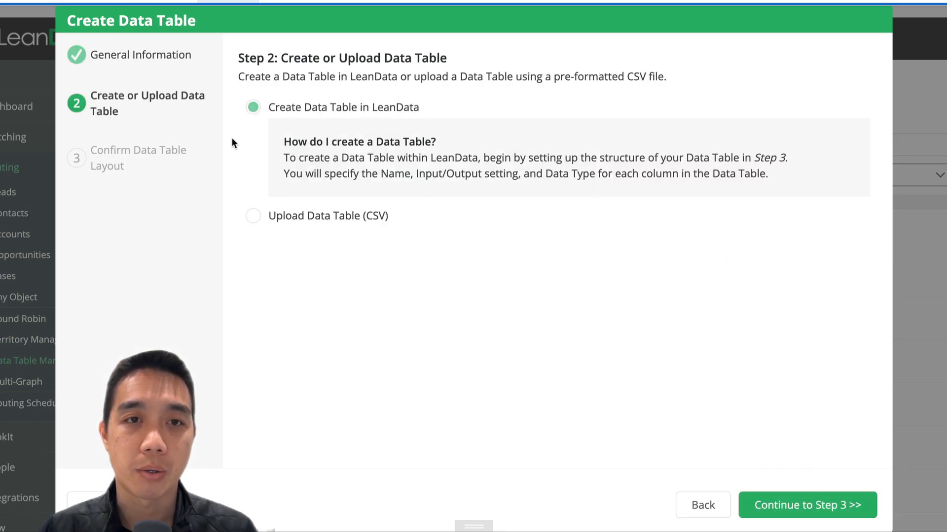
- Choose to upload the data table as a CSV, select "excluded company list.csv" from the Desktop, and continue to the layout stage
{"action": "left_click", "coordinate": [253, 216]}
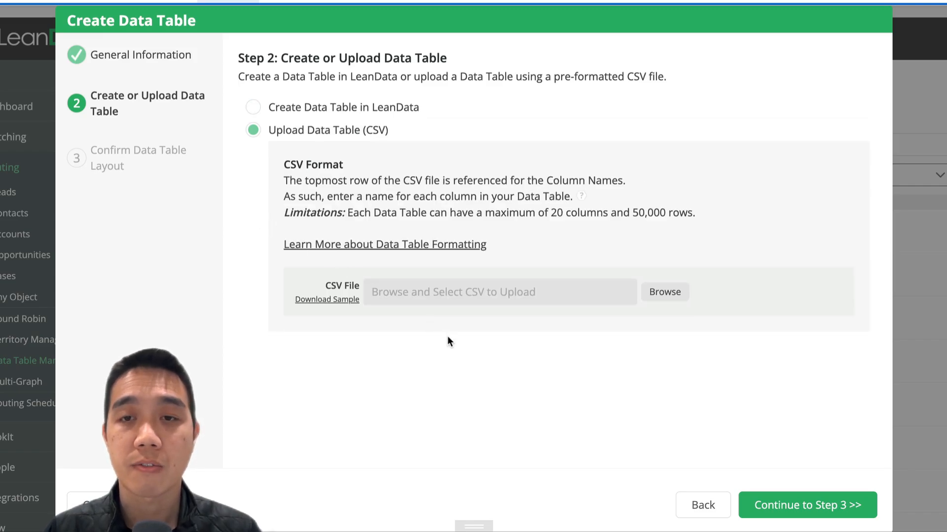
{"action": "left_click", "coordinate": [673, 294]}
{"action": "double_click", "coordinate": [338, 147]}
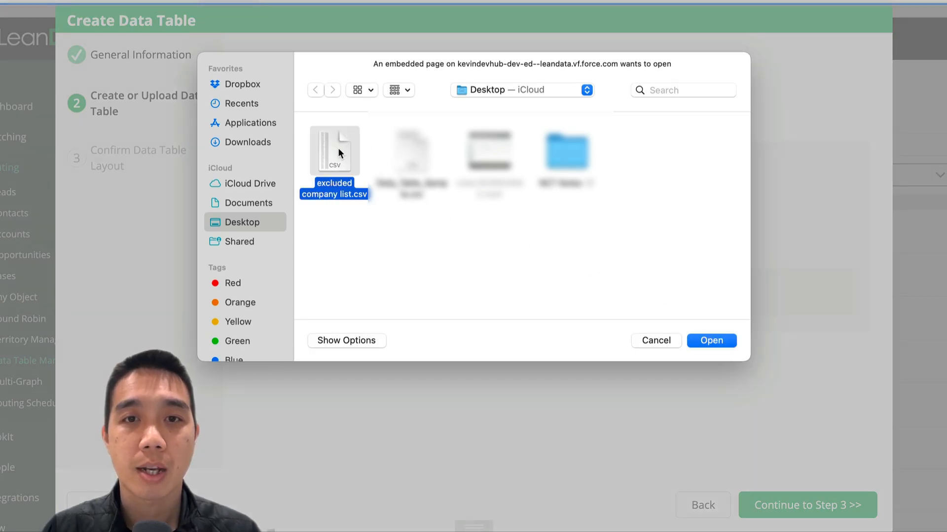
{"action": "left_click", "coordinate": [807, 505]}
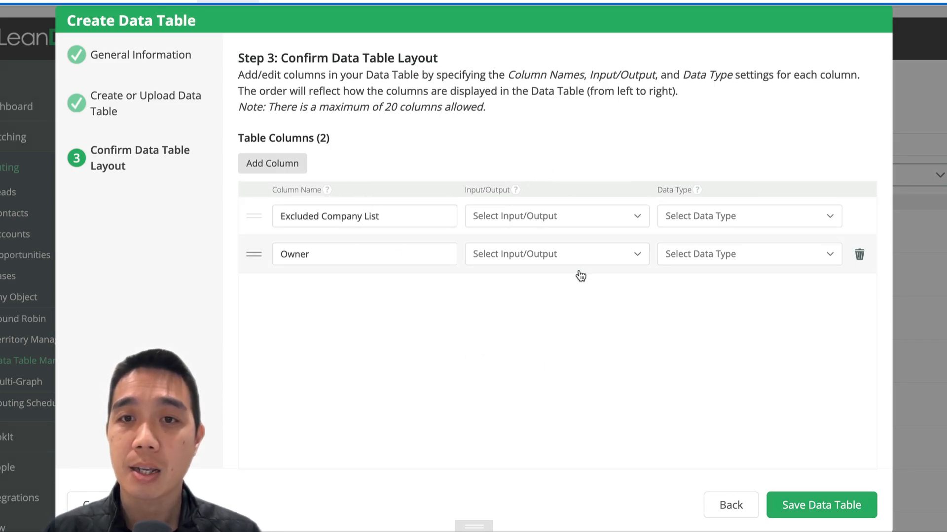
- Set the Excluded Company List column as an Input with the Text data type
{"action": "left_click", "coordinate": [527, 225]}
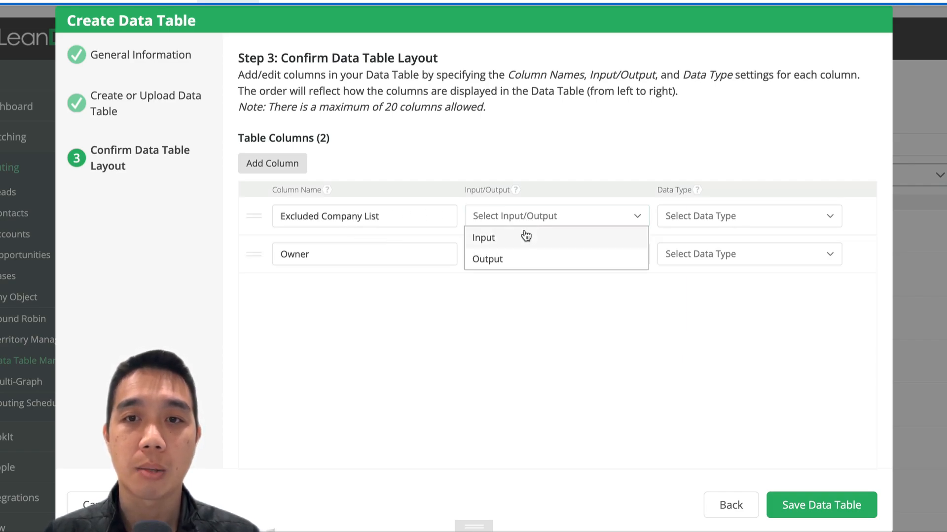
{"action": "left_click", "coordinate": [525, 237]}
{"action": "left_click", "coordinate": [674, 216]}
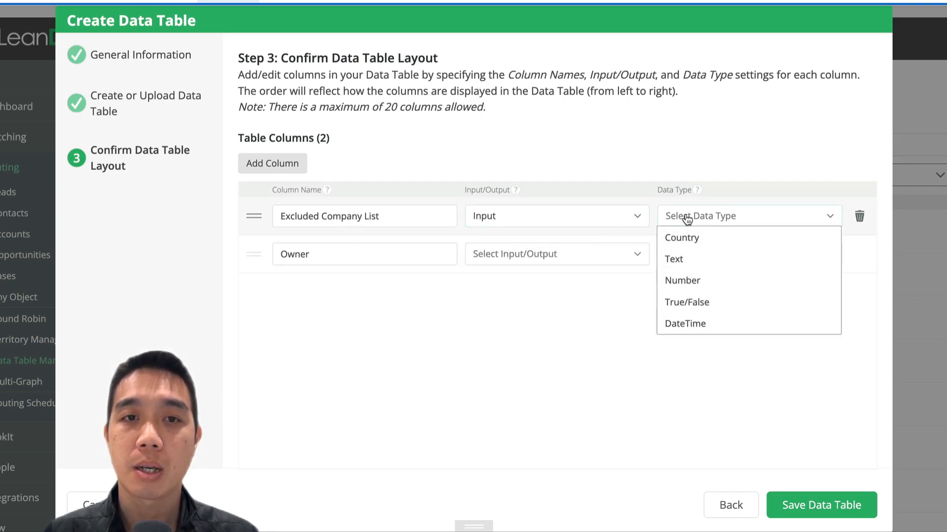
{"action": "left_click", "coordinate": [685, 258]}
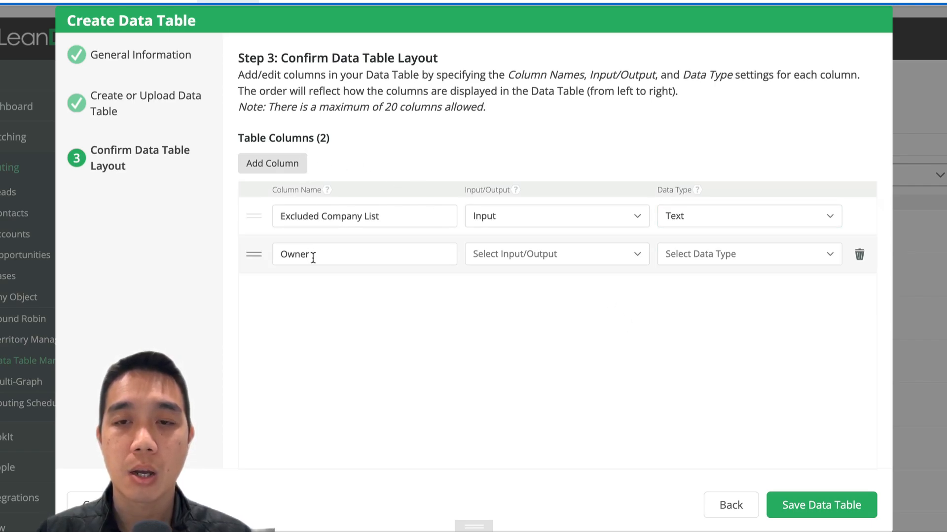
- Set the Owner column as an Output with the Owner data type
{"action": "left_click", "coordinate": [507, 266]}
{"action": "left_click", "coordinate": [507, 297]}
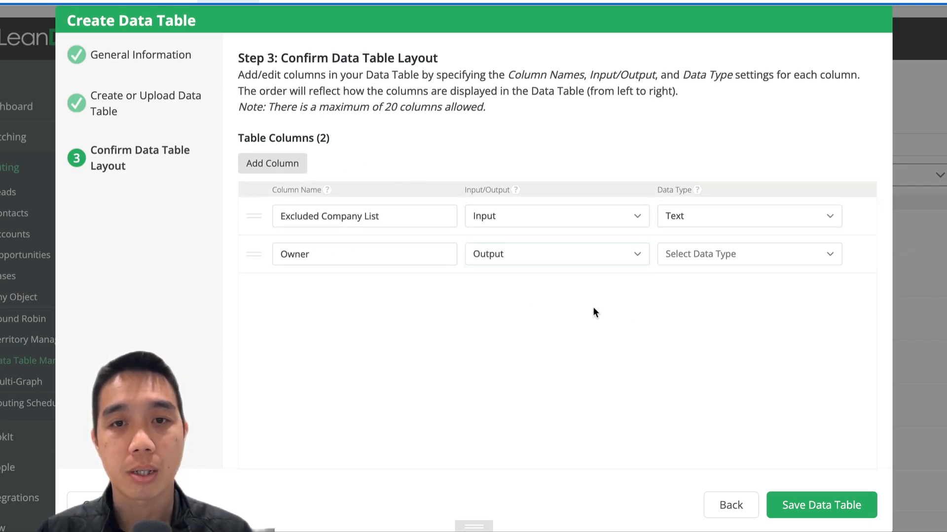
{"action": "left_click", "coordinate": [707, 266]}
{"action": "left_click", "coordinate": [705, 275]}
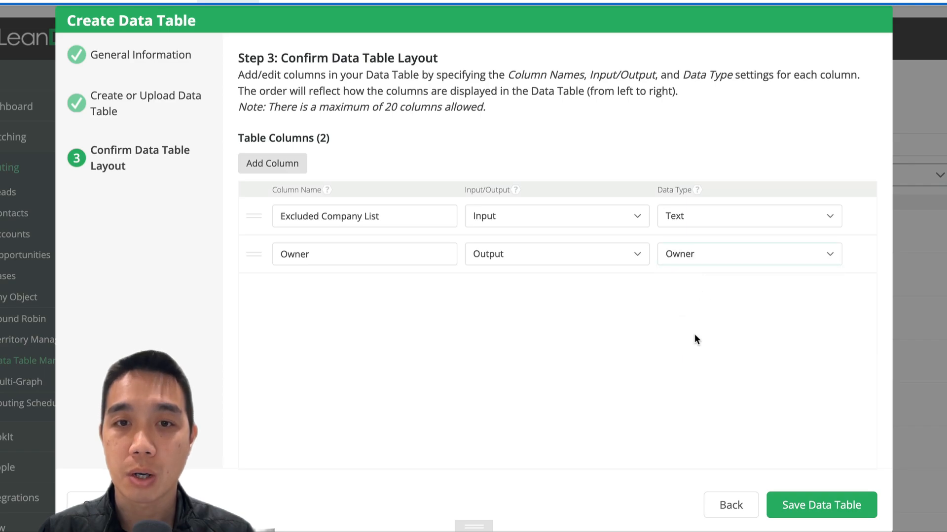
- Save the data table, finish the CSV upload, review the imported company rows, and close the table
{"action": "left_click", "coordinate": [829, 511]}
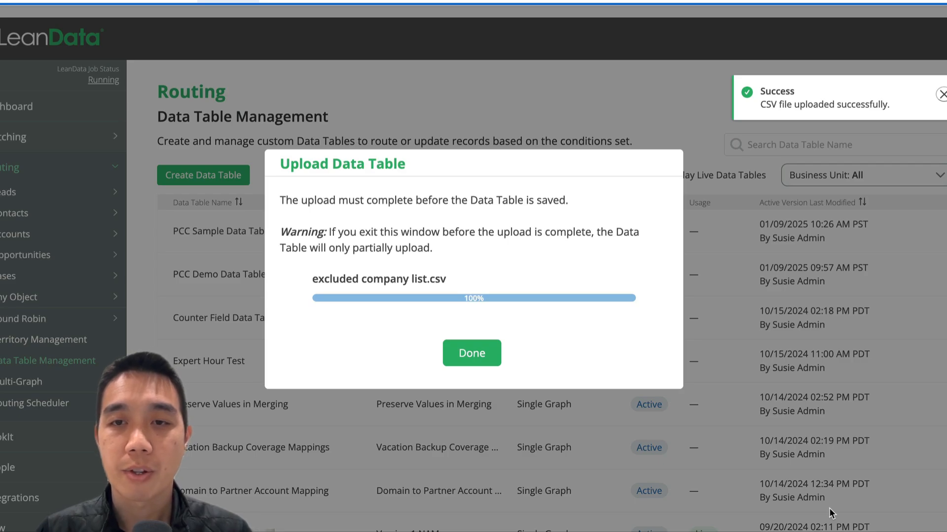
{"action": "left_click", "coordinate": [483, 363]}
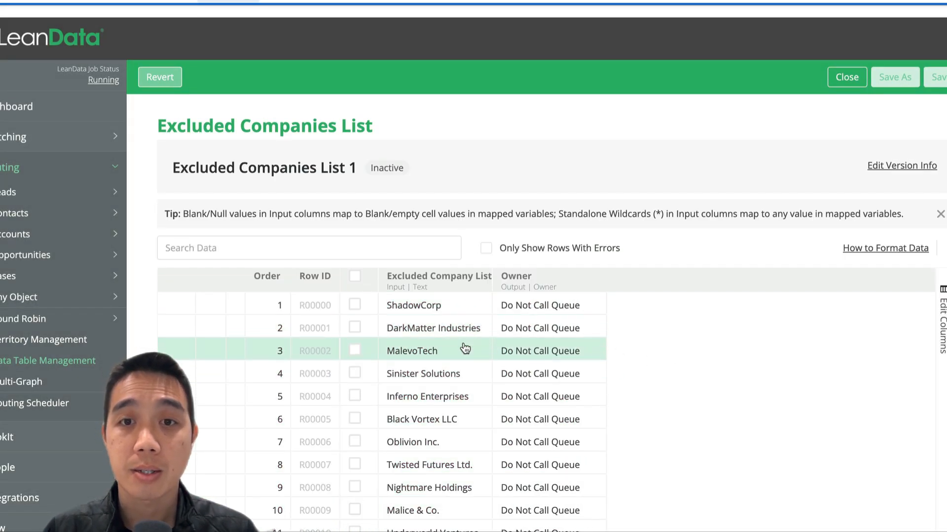
{"action": "scroll", "coordinate": [465, 348], "scroll_direction": "down", "scroll_amount": 3}
{"action": "scroll", "coordinate": [675, 365], "scroll_direction": "down", "scroll_amount": 3}
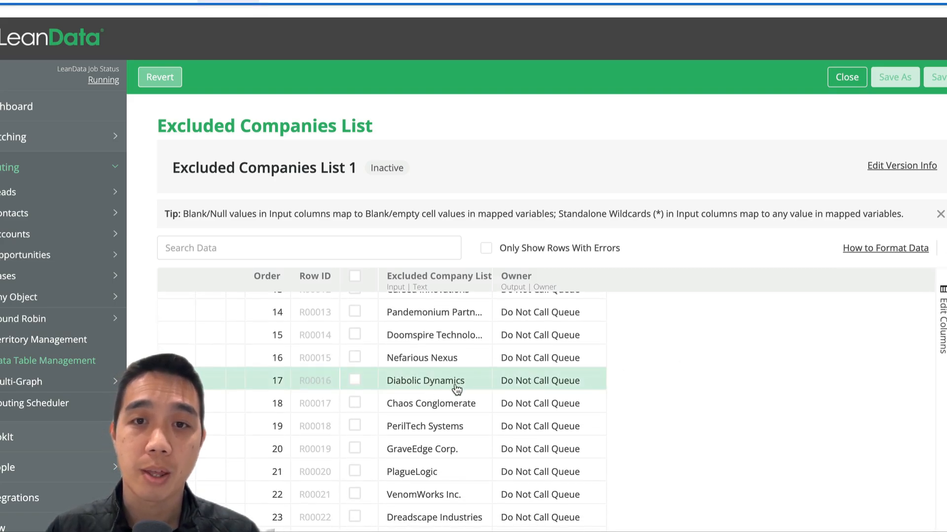
{"action": "scroll", "coordinate": [434, 401], "scroll_direction": "up", "scroll_amount": 5}
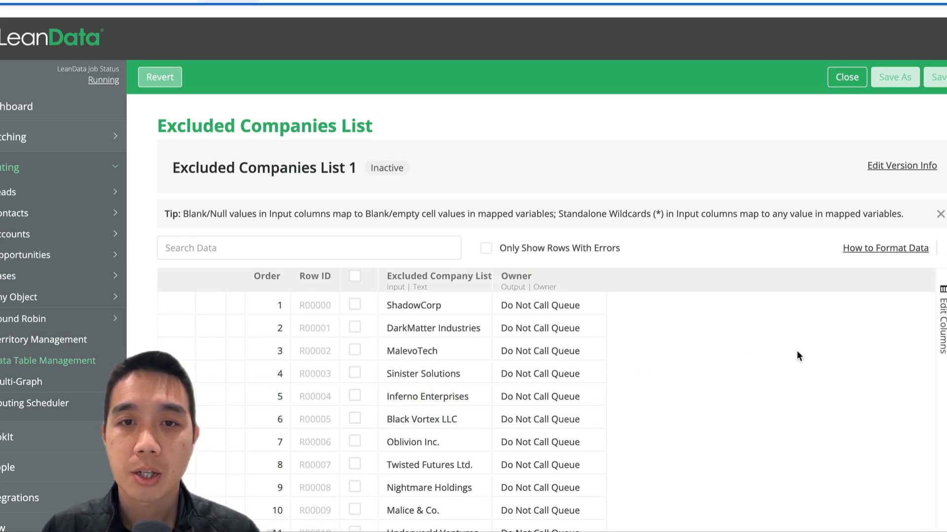
{"action": "left_click", "coordinate": [850, 77]}
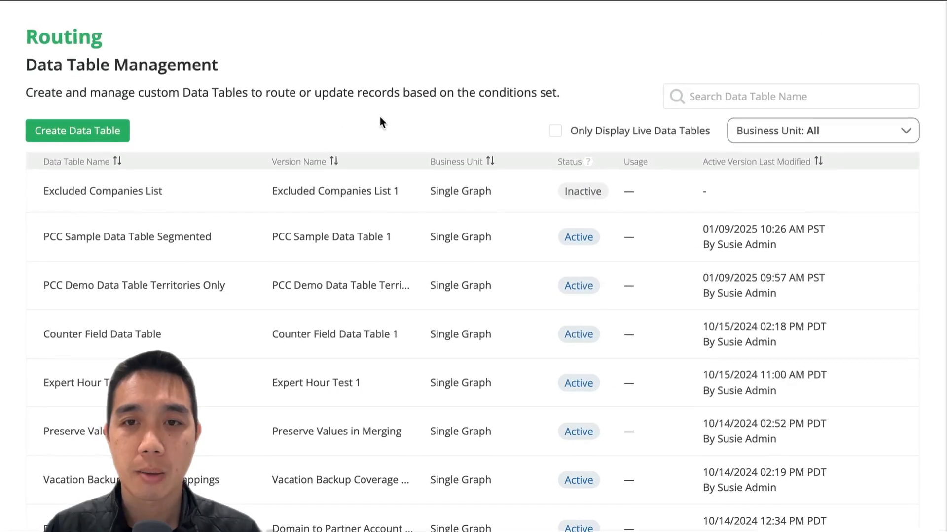
- Open the Excluded Companies List table's versions and activate Excluded Companies List 1
{"action": "mouse_move", "coordinate": [631, 179]}
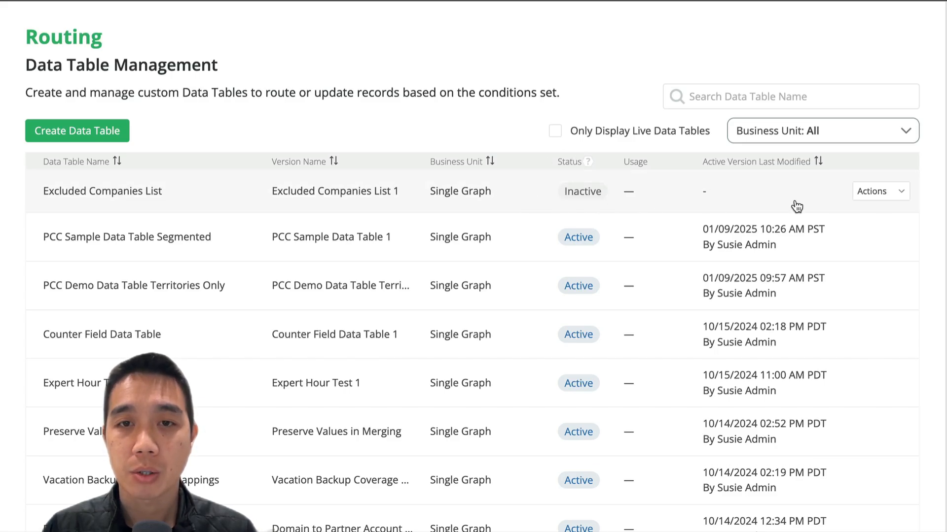
{"action": "left_click", "coordinate": [880, 196]}
{"action": "left_click", "coordinate": [880, 249]}
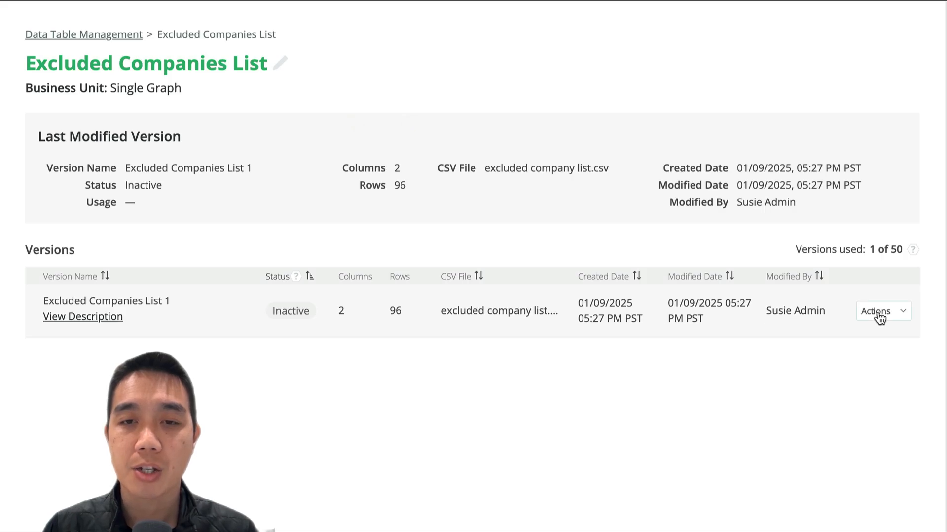
{"action": "left_click", "coordinate": [894, 317]}
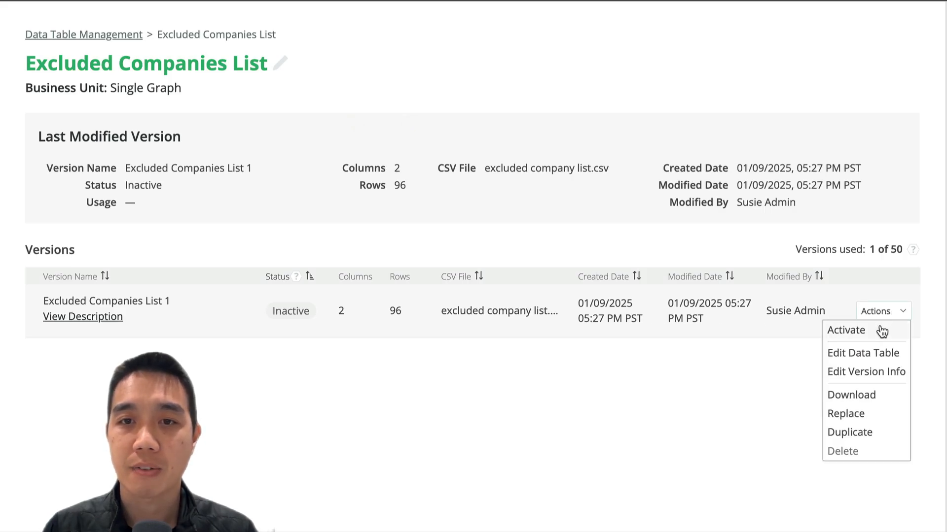
{"action": "left_click", "coordinate": [881, 329]}
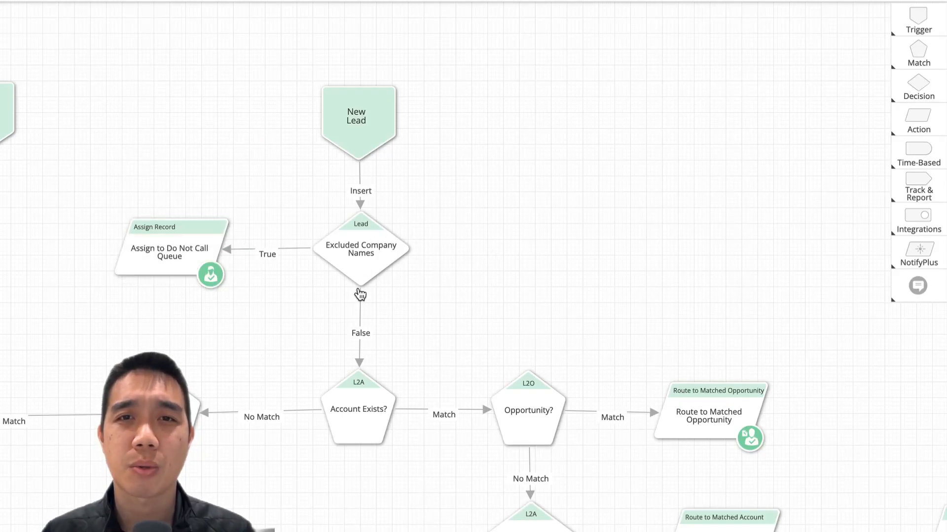
- Delete the Assign to Do Not Call Queue action and the Excluded Company Names decision from the lead routing graph
{"action": "left_click", "coordinate": [382, 261]}
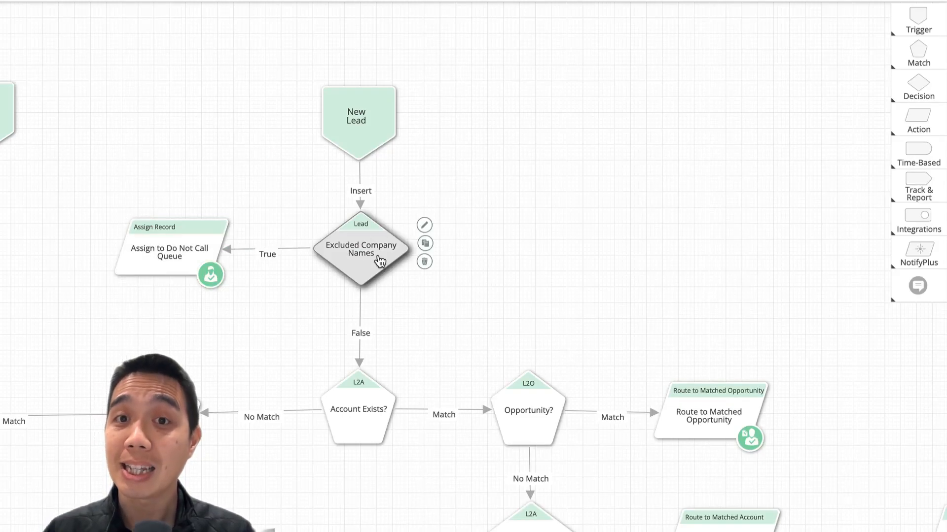
{"action": "left_click", "coordinate": [186, 266]}
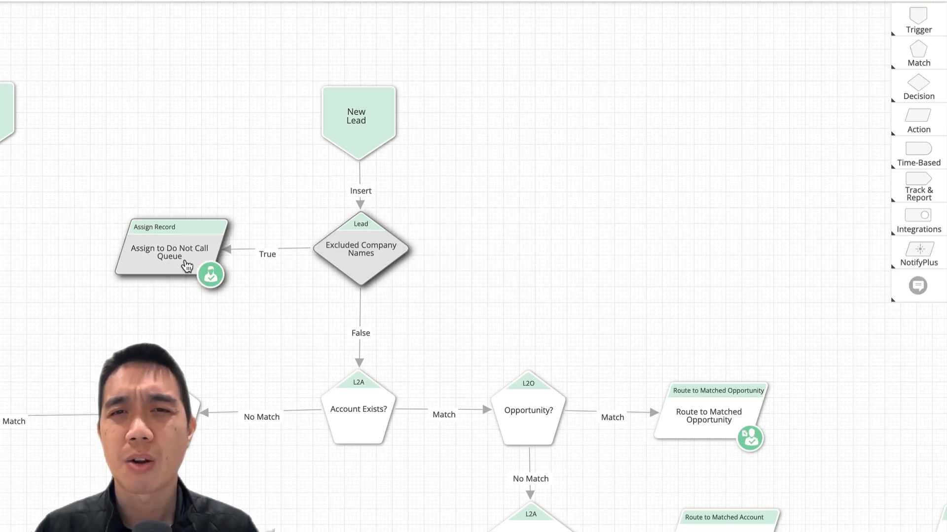
{"action": "right_click", "coordinate": [203, 240]}
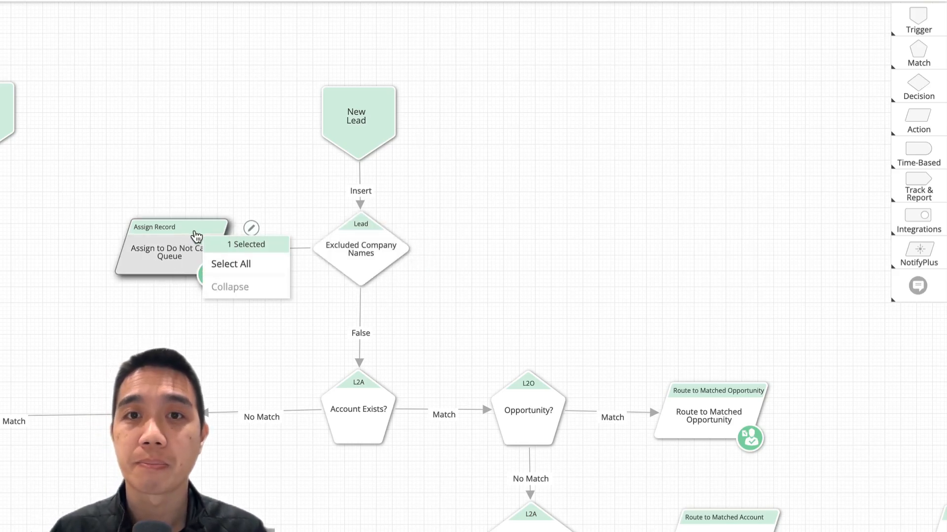
{"action": "left_click", "coordinate": [195, 233]}
{"action": "left_click", "coordinate": [252, 267]}
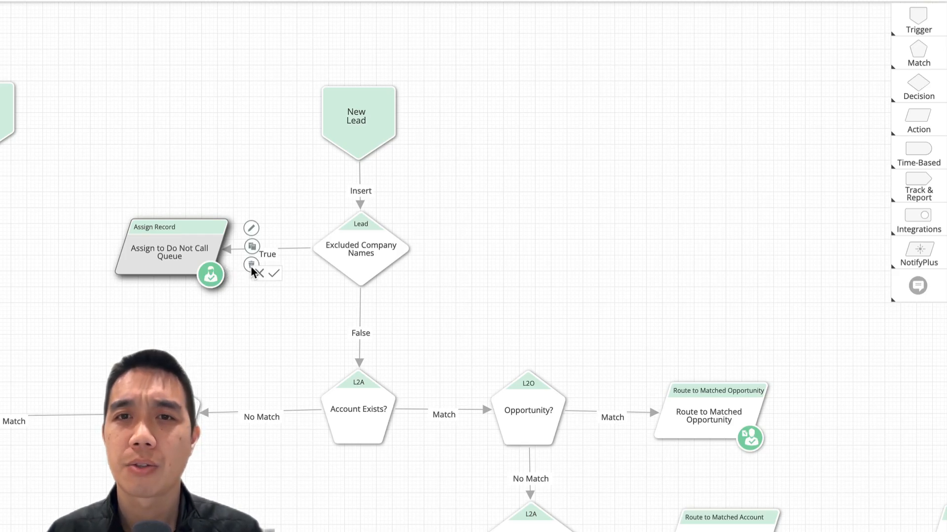
{"action": "left_click", "coordinate": [269, 276]}
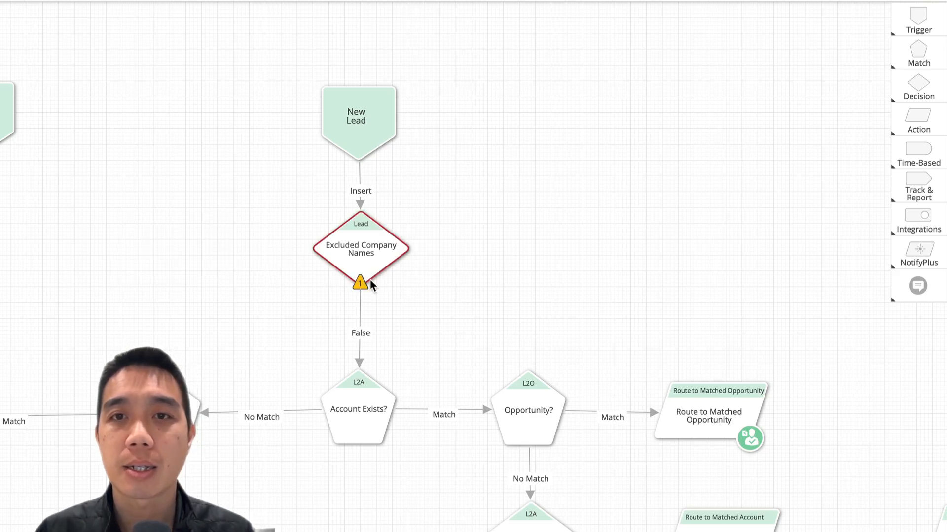
{"action": "mouse_move", "coordinate": [377, 274]}
{"action": "left_click", "coordinate": [423, 262]}
{"action": "left_click", "coordinate": [447, 271]}
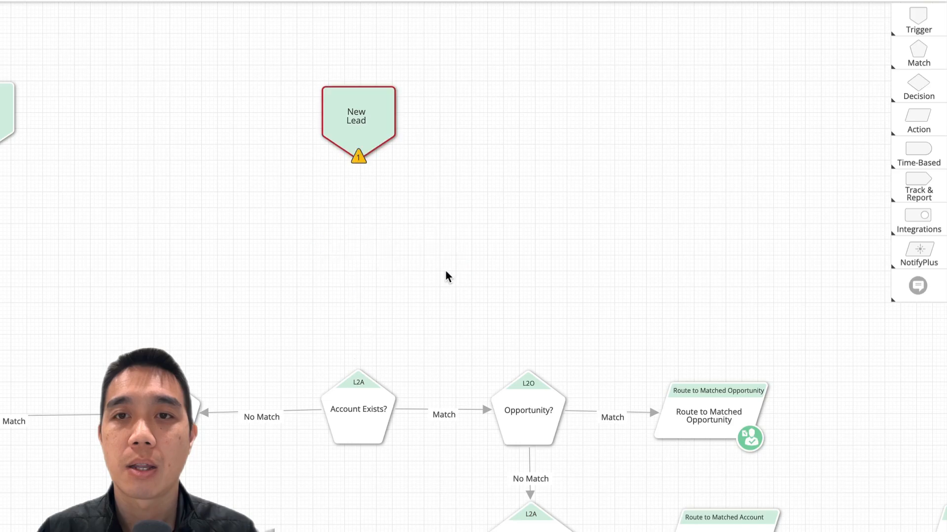
- Add a Route to Data Table action below the New Lead trigger and connect the trigger's Insert edge to it
{"action": "mouse_move", "coordinate": [899, 131]}
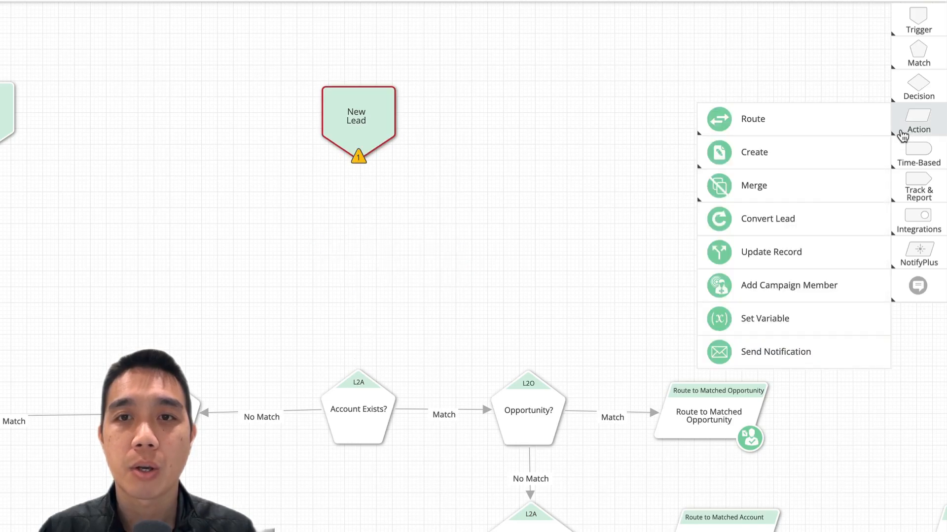
{"action": "mouse_move", "coordinate": [828, 134]}
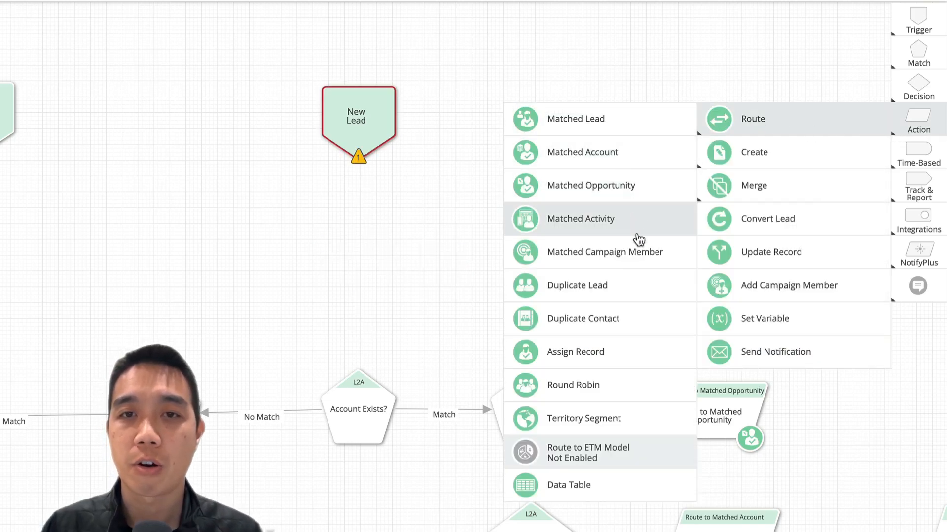
{"action": "left_click_drag", "start_coordinate": [602, 481], "coordinate": [340, 248]}
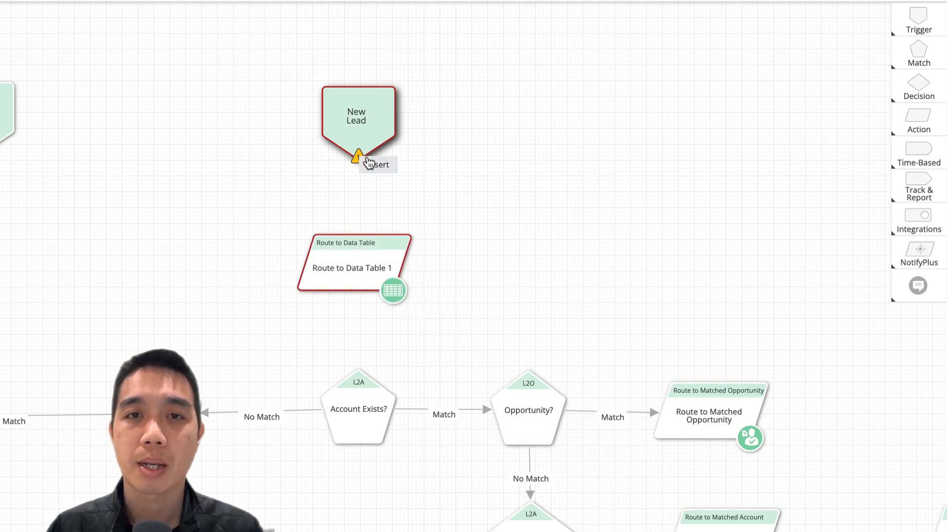
{"action": "left_click_drag", "start_coordinate": [380, 171], "coordinate": [364, 238]}
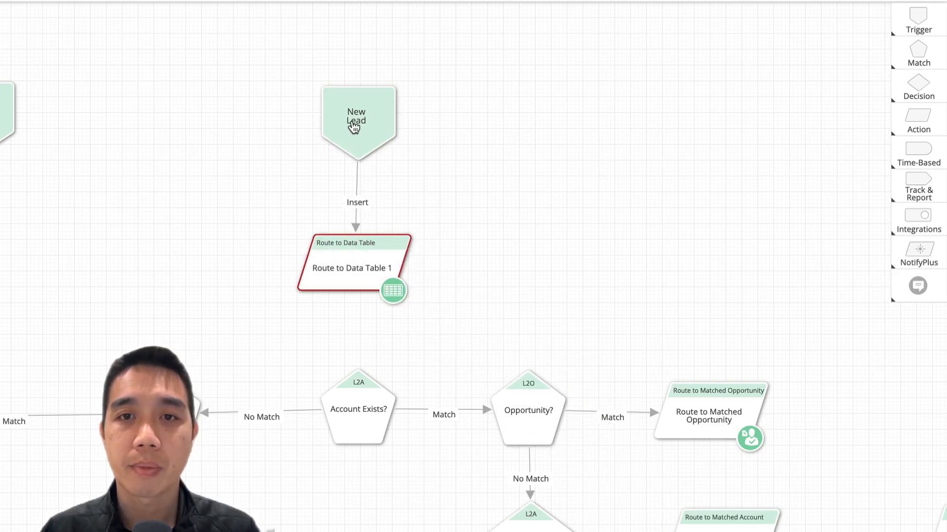
{"action": "left_click_drag", "start_coordinate": [353, 128], "coordinate": [345, 127]}
- Rename the new Route to Data Table node as "Check for Excluded Companies"
{"action": "double_click", "coordinate": [321, 279]}
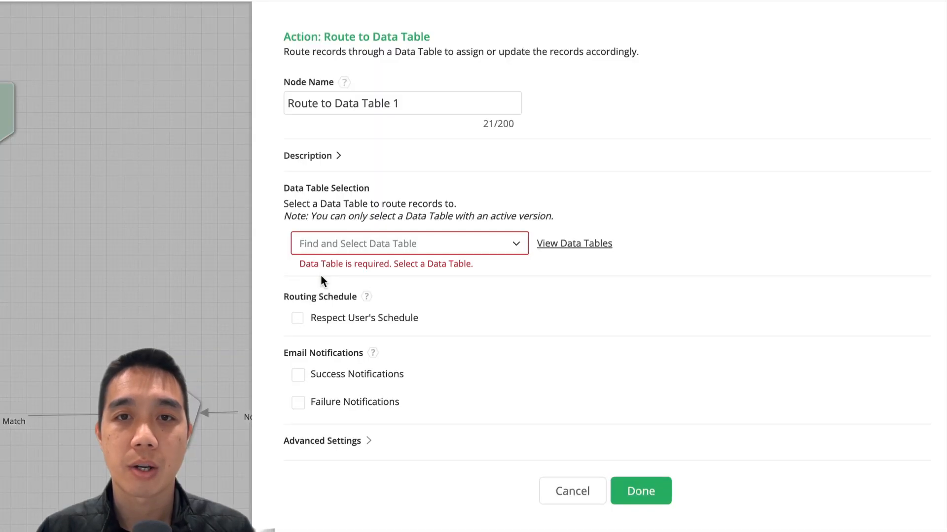
{"action": "triple_click", "coordinate": [348, 101]}
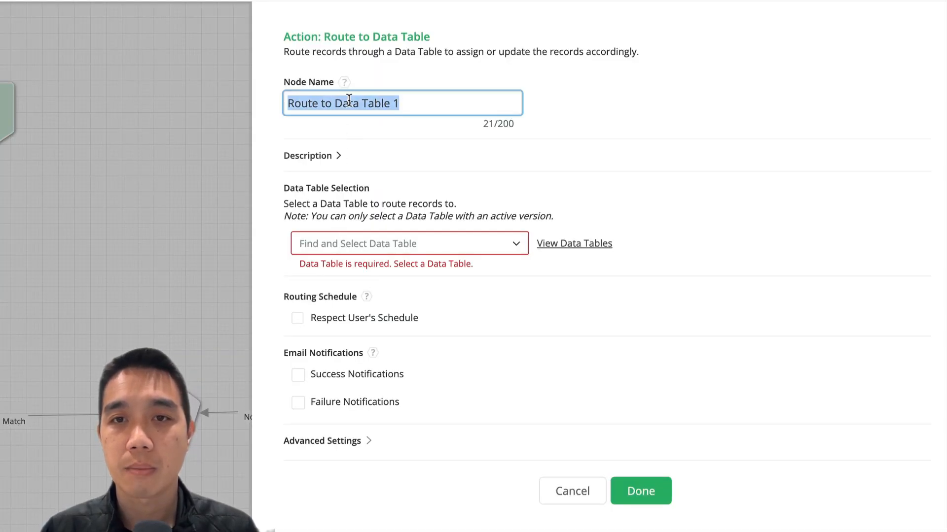
{"action": "type", "text": "Check for"}
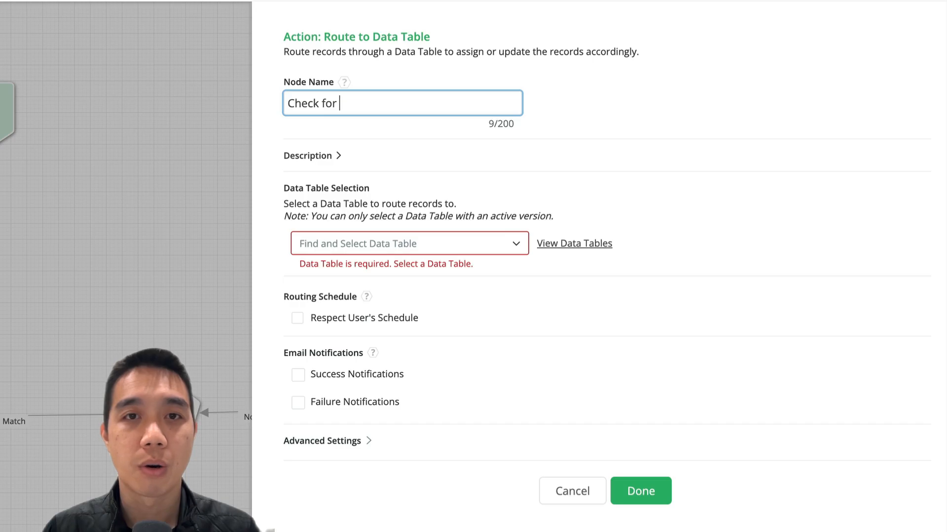
{"action": "type", "text": " Exclu"}
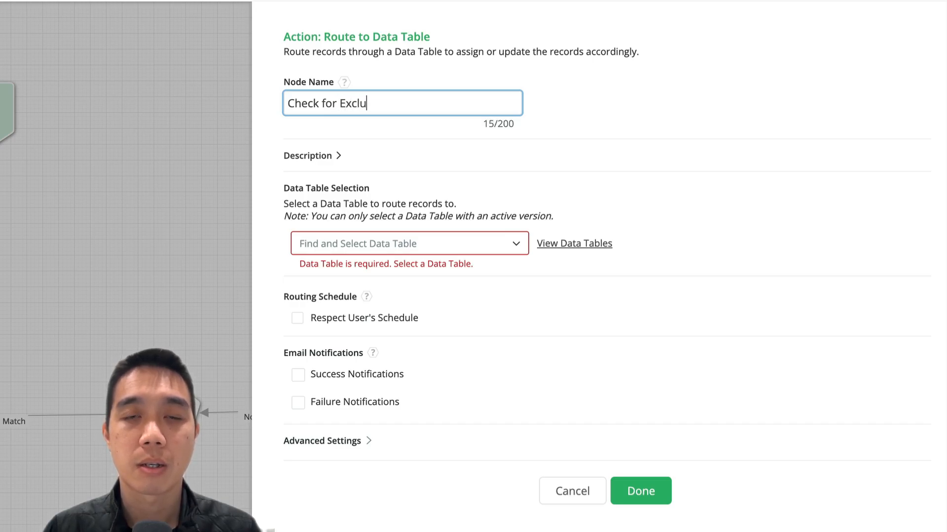
{"action": "type", "text": "ded Companies"}
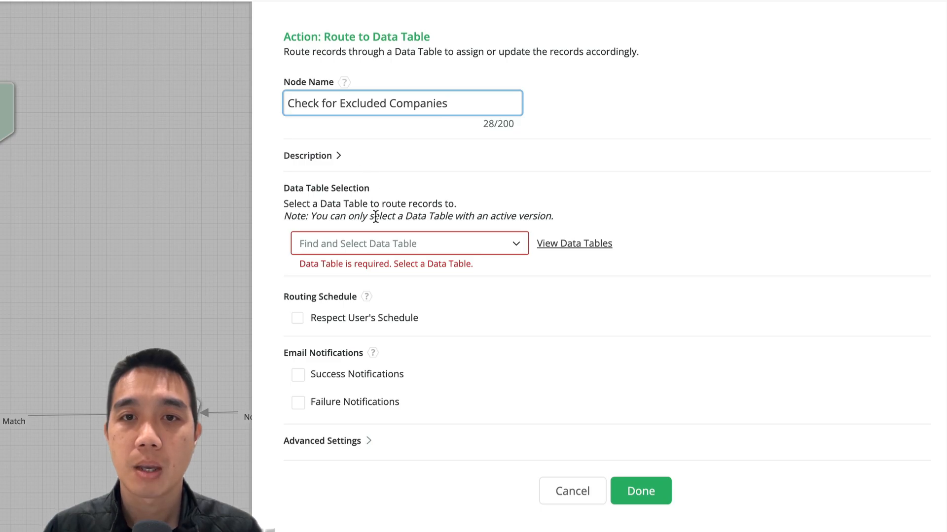
- Find and select Excluded Companies List as the data table the node routes records to
{"action": "left_click", "coordinate": [373, 247]}
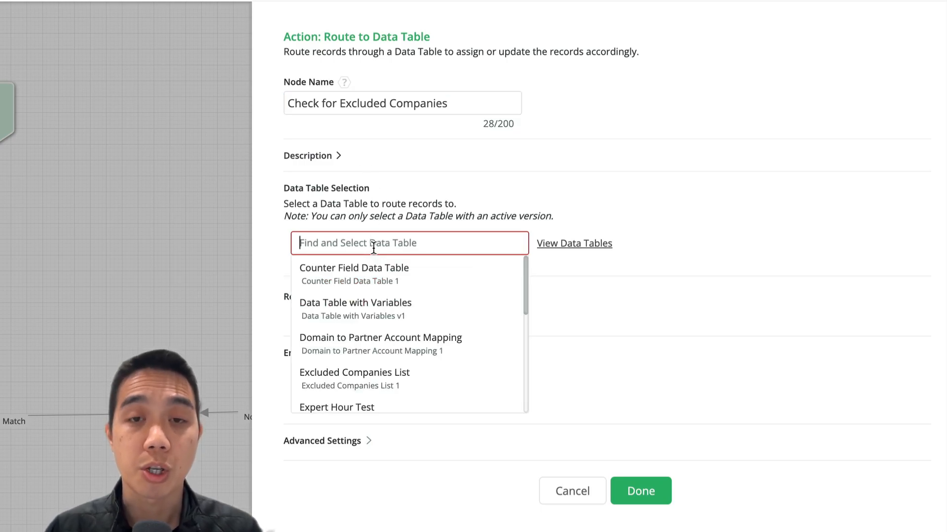
{"action": "type", "text": "ex"}
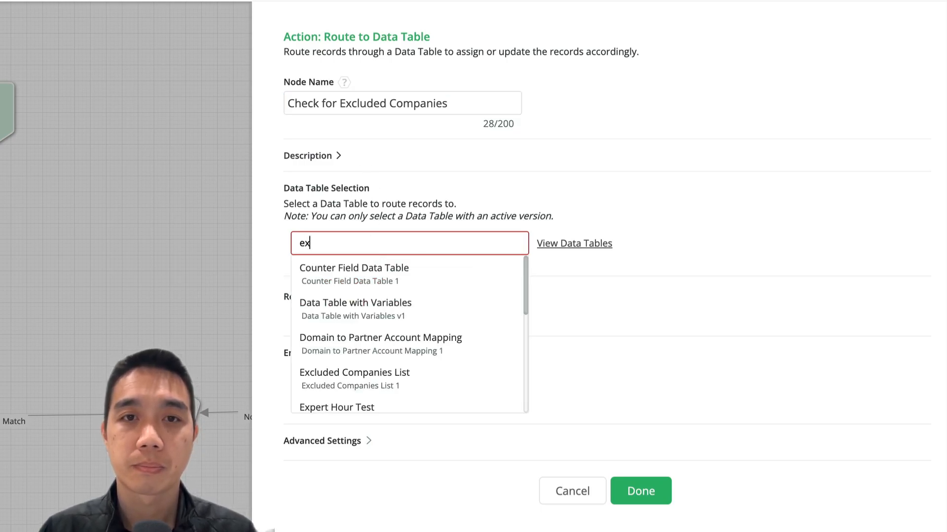
{"action": "type", "text": "clude"}
{"action": "key", "text": "BackSpace"}
{"action": "type", "text": "ded"}
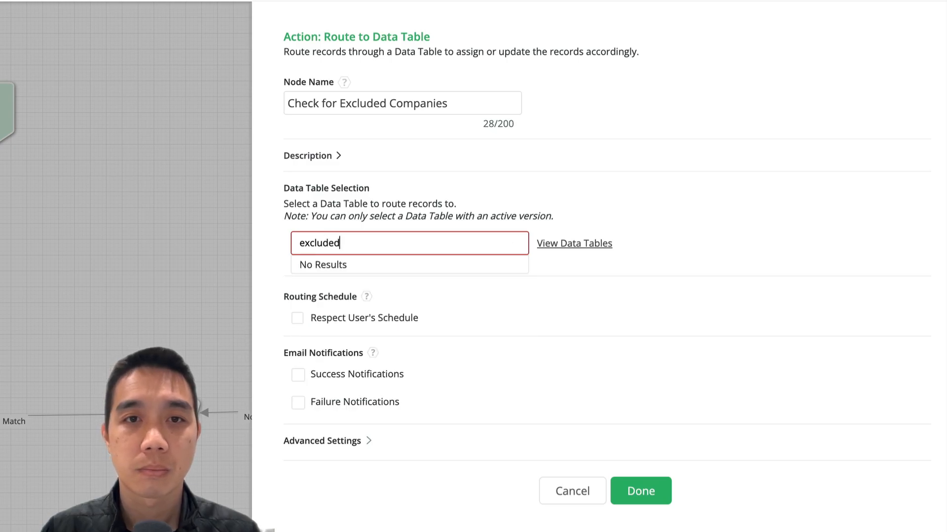
{"action": "left_click", "coordinate": [387, 282]}
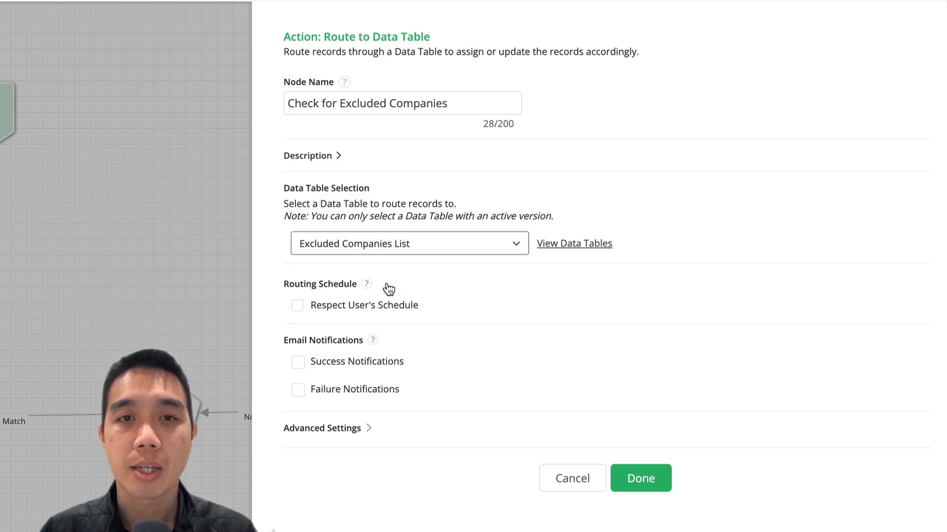
- Map the routed lead's Company field to the Excluded Company List input field of the data table
{"action": "scroll", "coordinate": [543, 323], "scroll_direction": "down", "scroll_amount": 4}
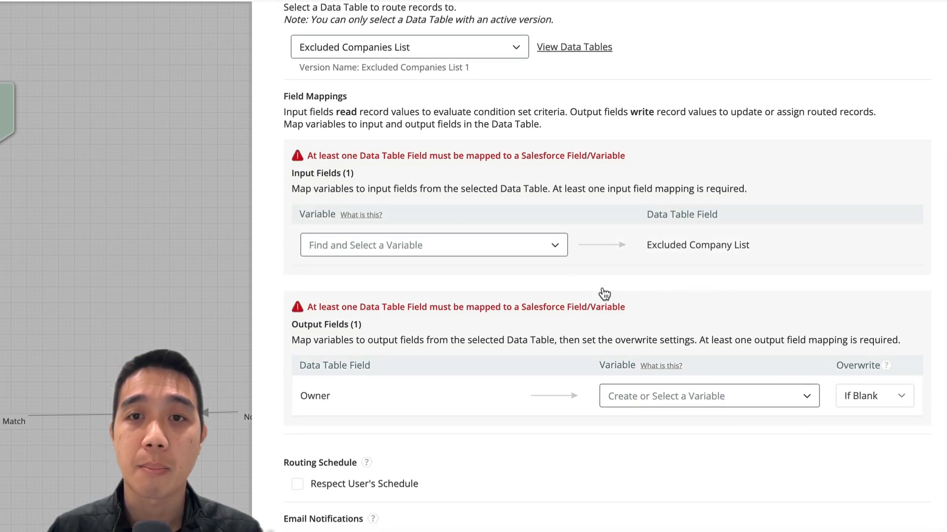
{"action": "left_click", "coordinate": [536, 245]}
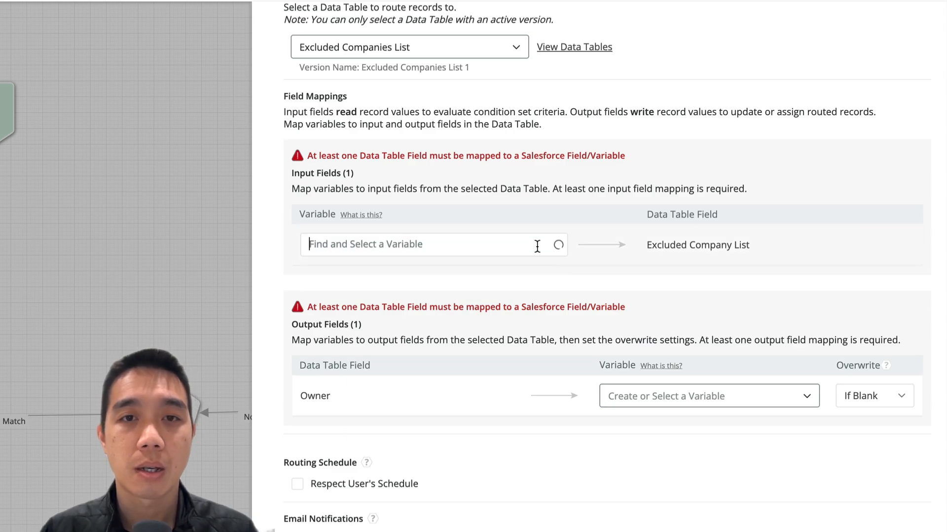
{"action": "left_click", "coordinate": [453, 291]}
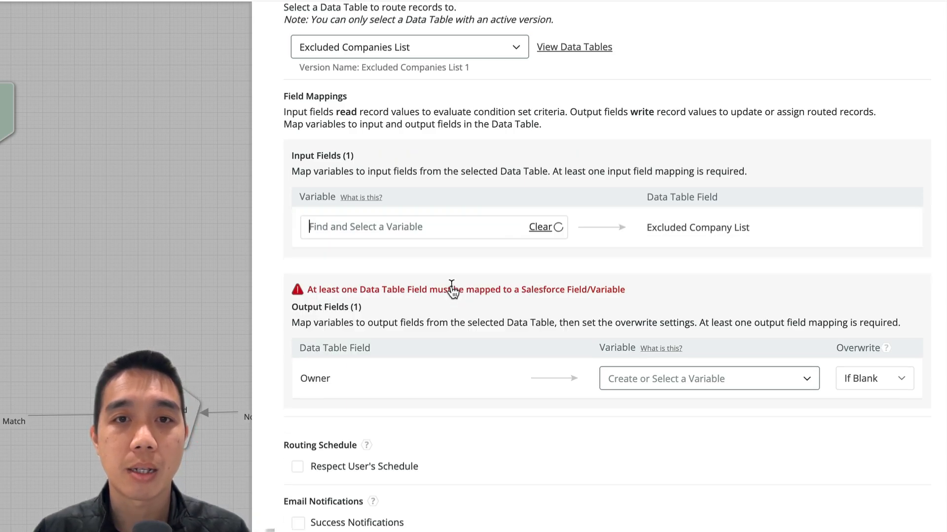
{"action": "type", "text": "comp"}
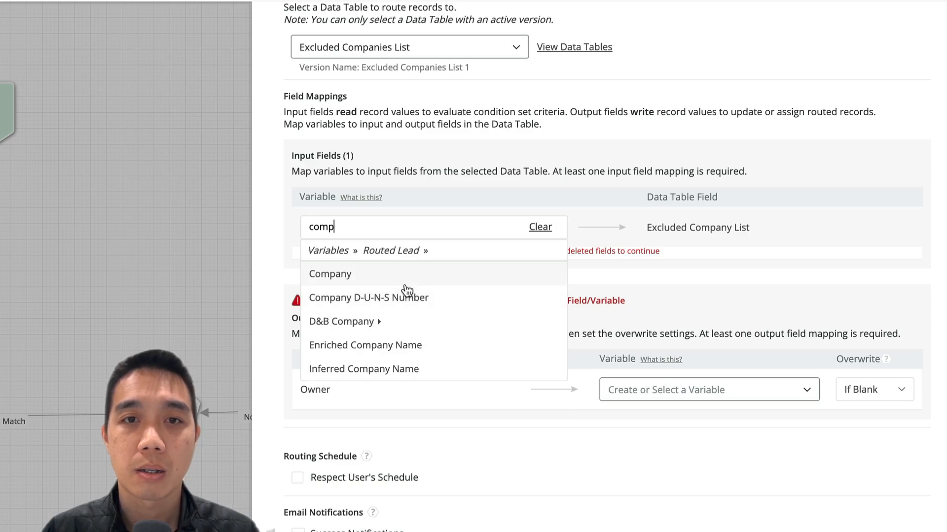
{"action": "left_click", "coordinate": [402, 277]}
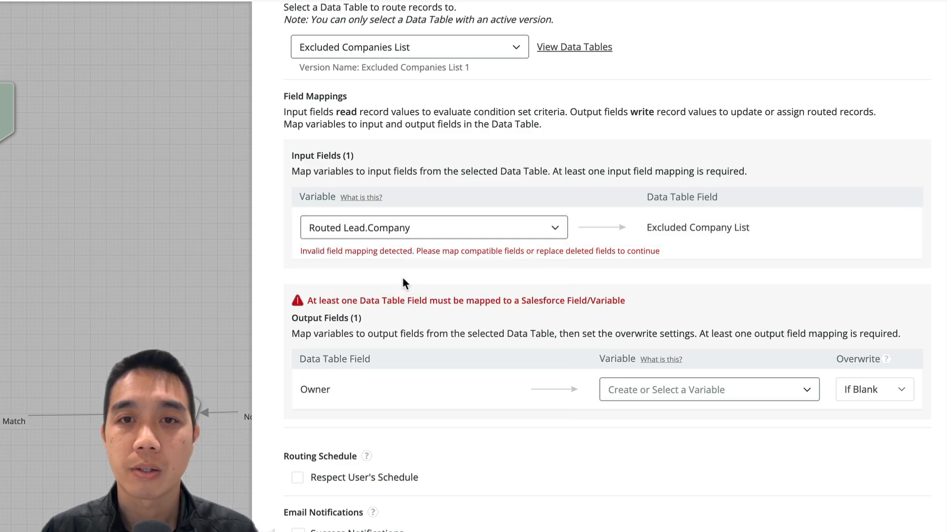
- Map the data table's Owner output field to the routed lead's Owner, with overwrite set to Always
{"action": "scroll", "coordinate": [411, 361], "scroll_direction": "down", "scroll_amount": 1}
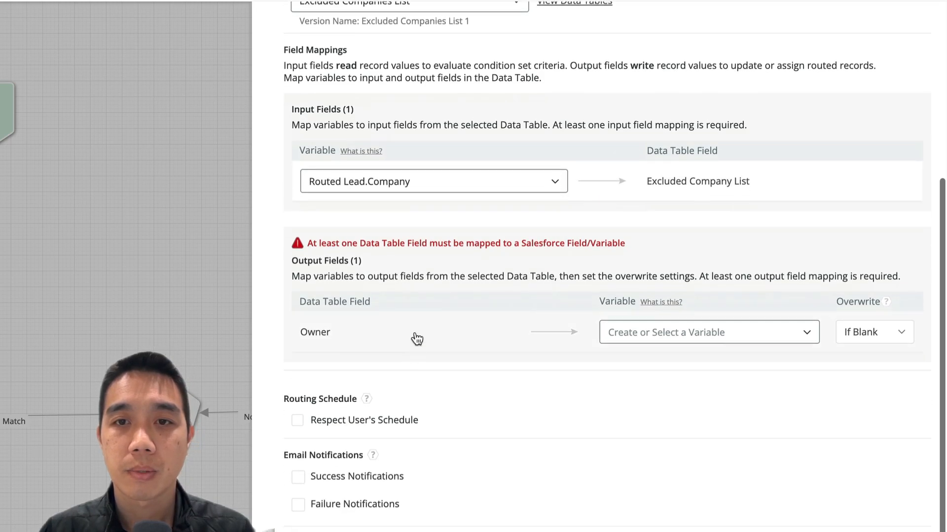
{"action": "left_click", "coordinate": [647, 326]}
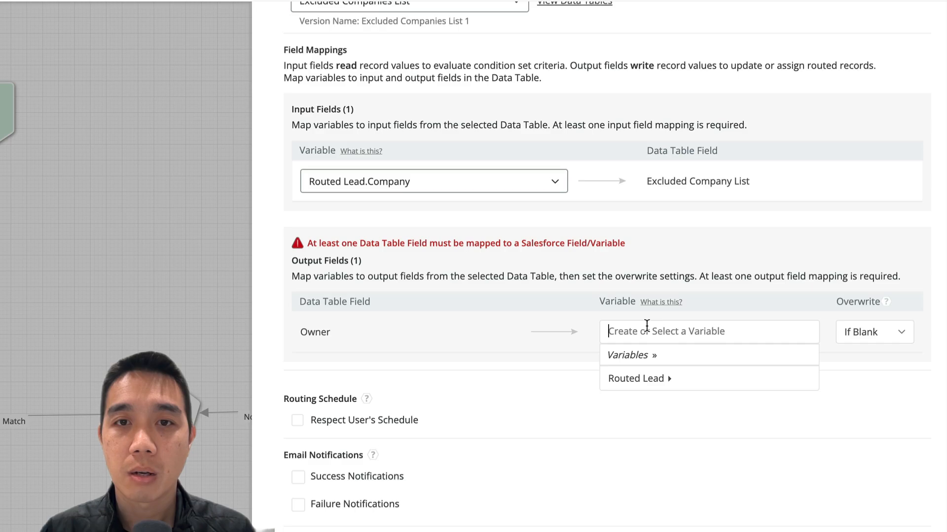
{"action": "left_click", "coordinate": [625, 378]}
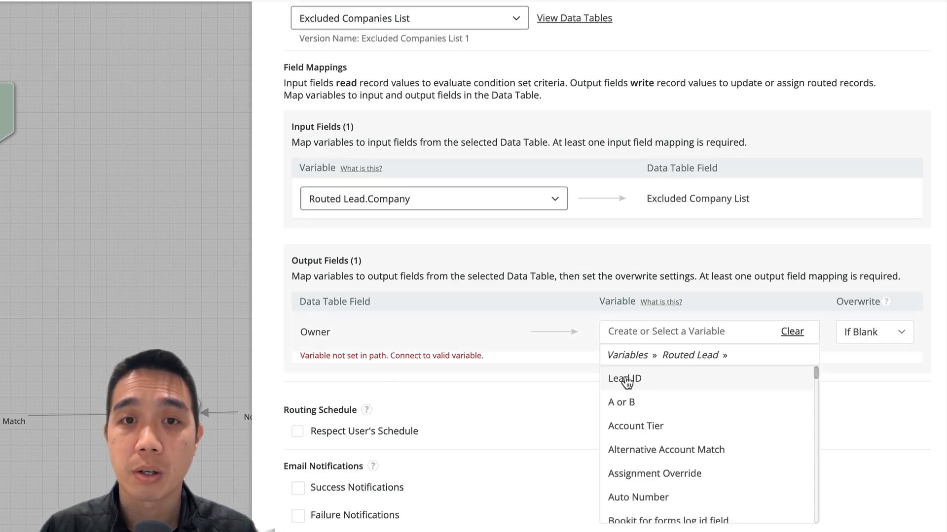
{"action": "type", "text": "own"}
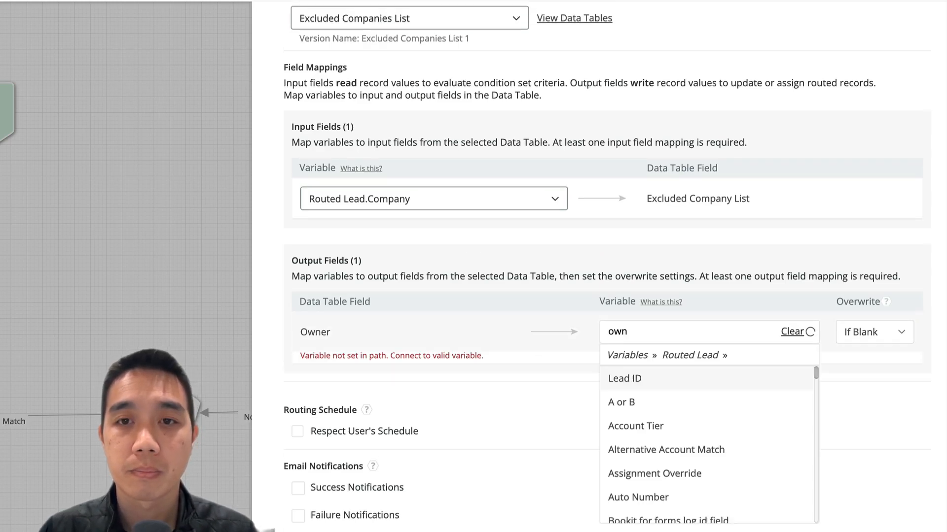
{"action": "left_click", "coordinate": [641, 402]}
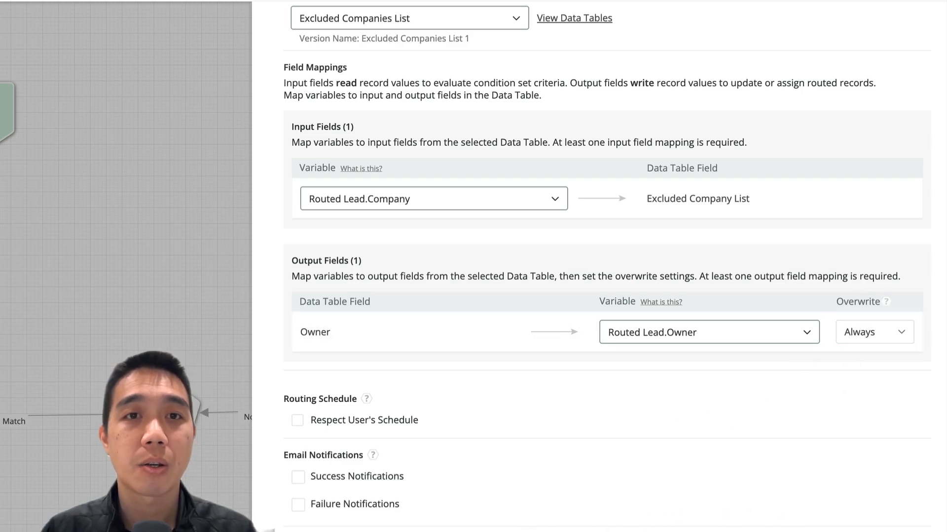
- In the node's advanced settings, target the Account Exists? node for the Data Table Rows Not Met condition
{"action": "scroll", "coordinate": [600, 392], "scroll_direction": "down", "scroll_amount": 7}
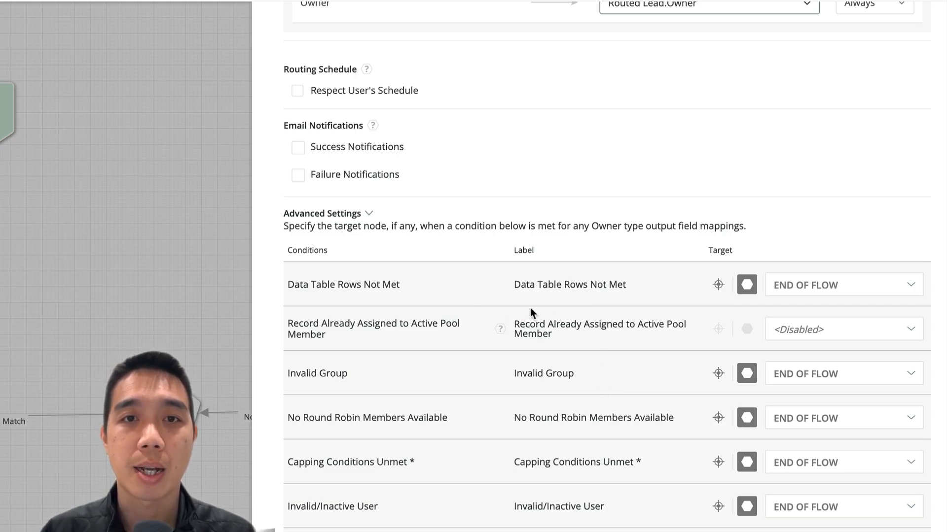
{"action": "left_click", "coordinate": [717, 286]}
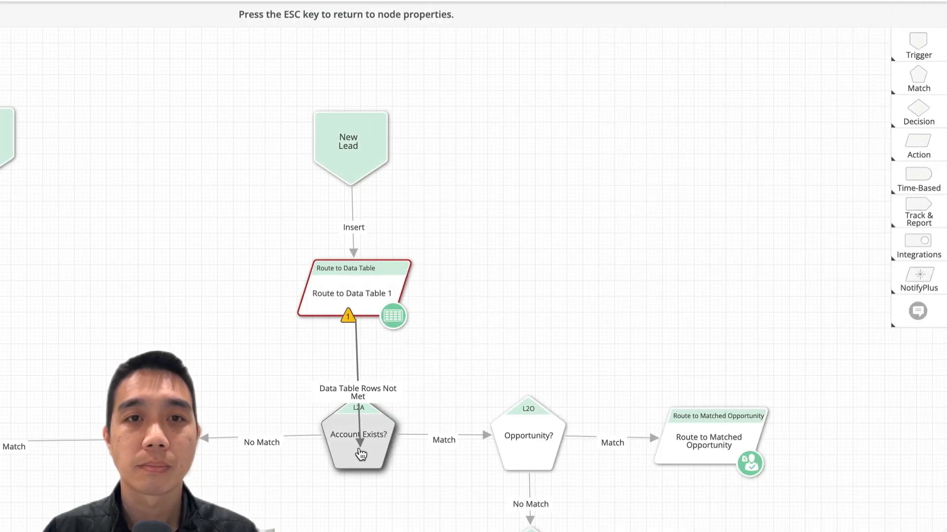
{"action": "left_click", "coordinate": [362, 447]}
{"action": "scroll", "coordinate": [396, 351], "scroll_direction": "down", "scroll_amount": 2}
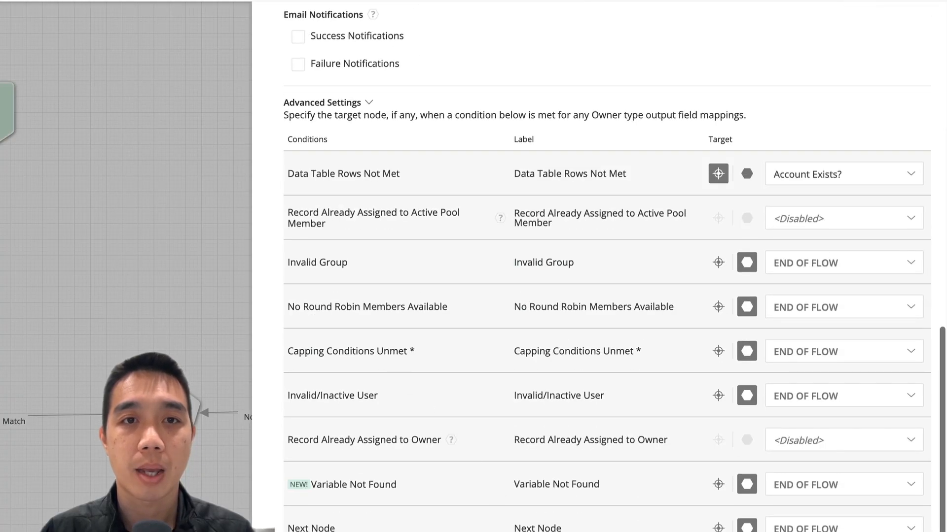
- Return to Data Table Management and open the available actions for the Excluded Companies List table
{"action": "left_click", "coordinate": [197, 424]}
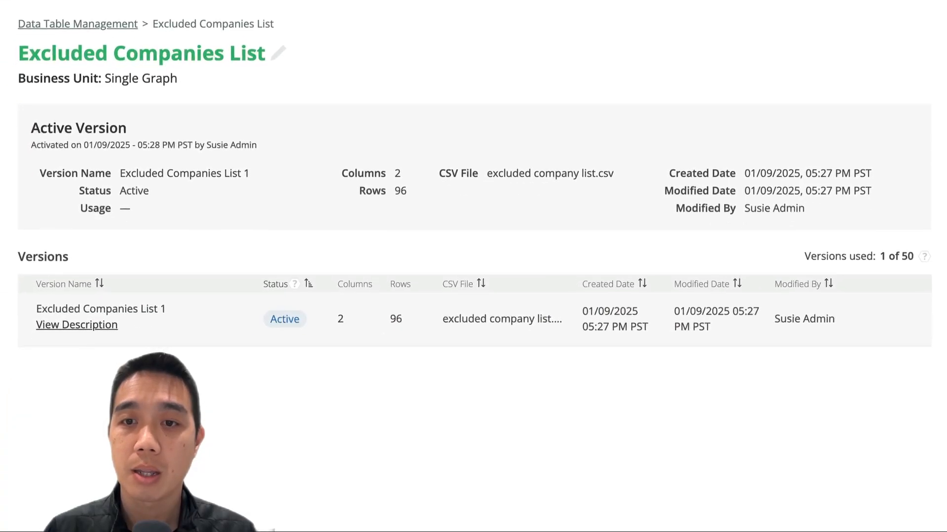
{"action": "left_click", "coordinate": [78, 23]}
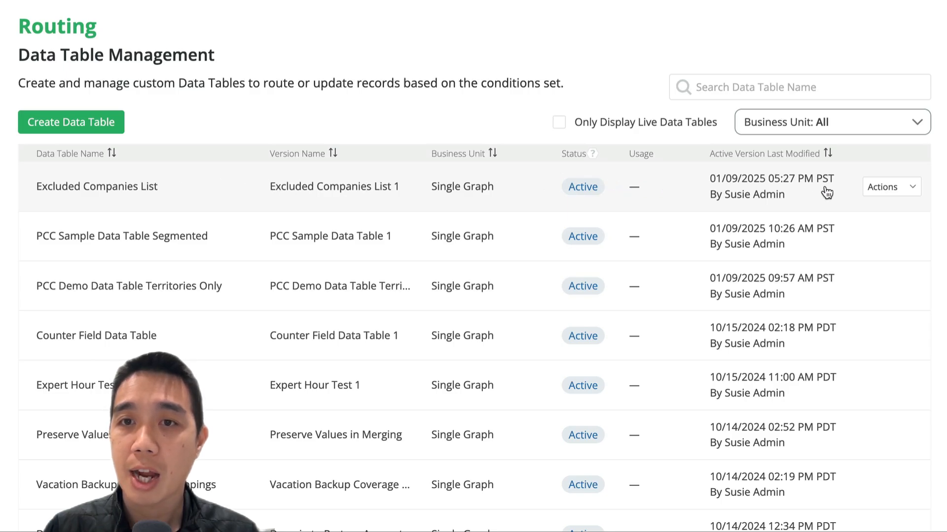
{"action": "left_click", "coordinate": [882, 195]}
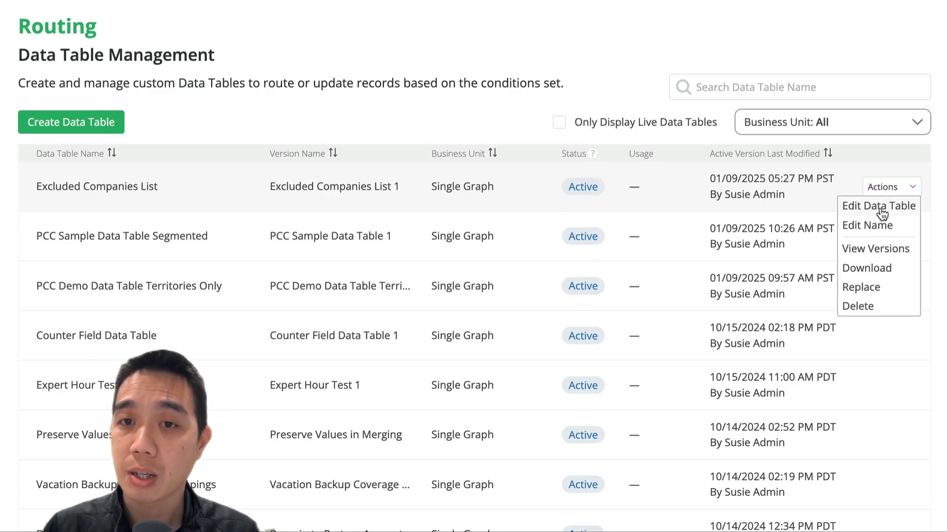